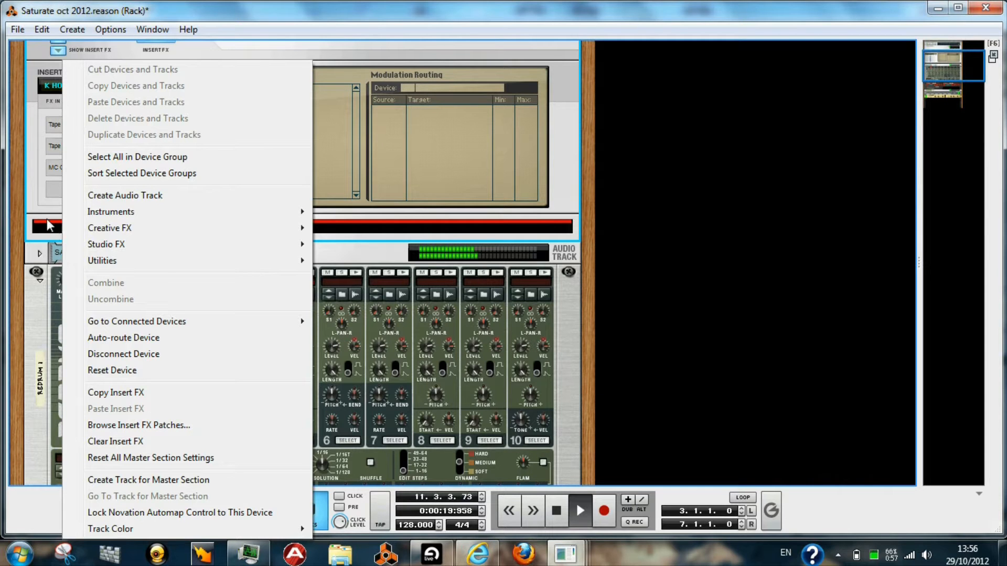
# Add a ReQ131 31 Band EQ to the master section's insert effects.
pyautogui.moveTo(72, 231)
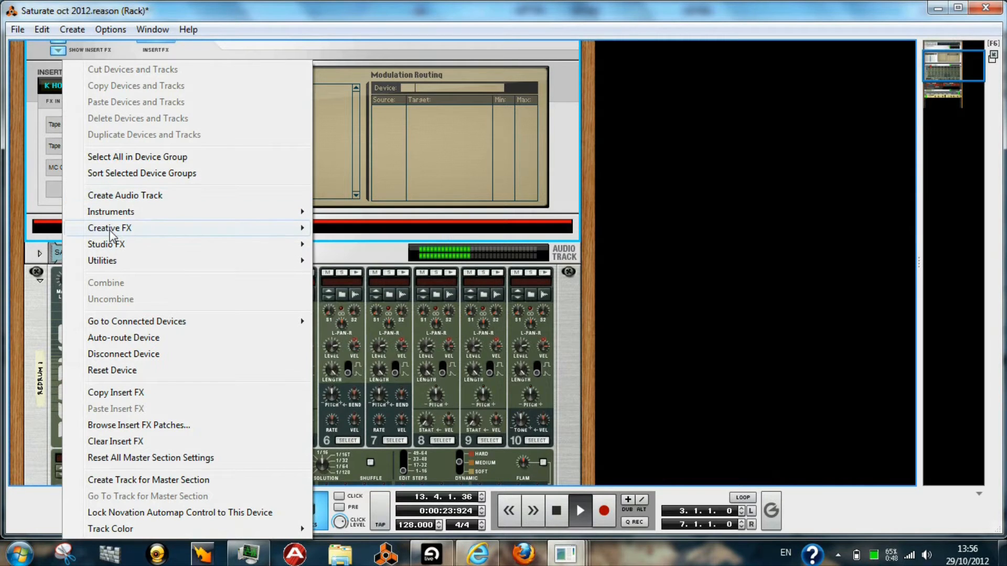
pyautogui.moveTo(120, 251)
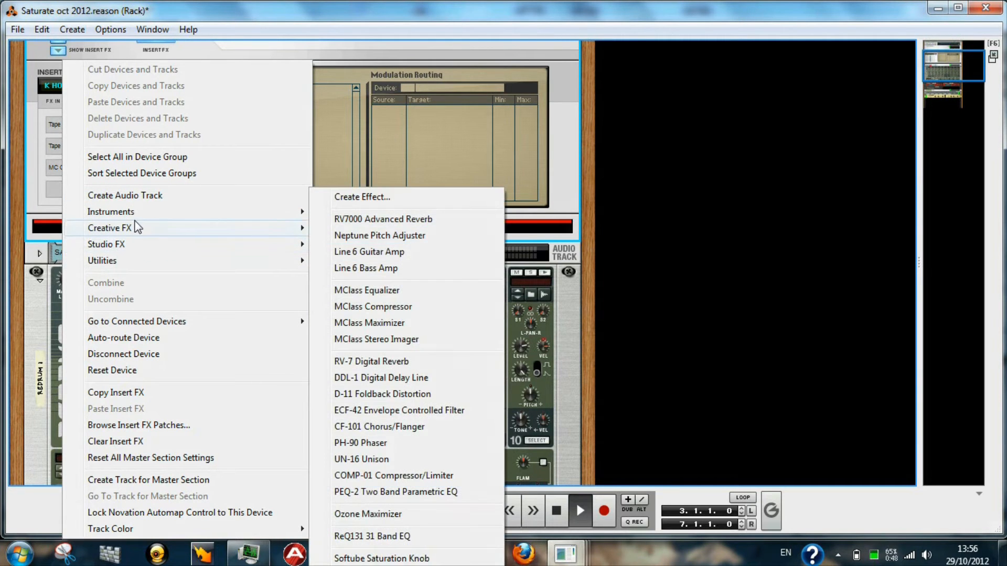
pyautogui.moveTo(130, 227)
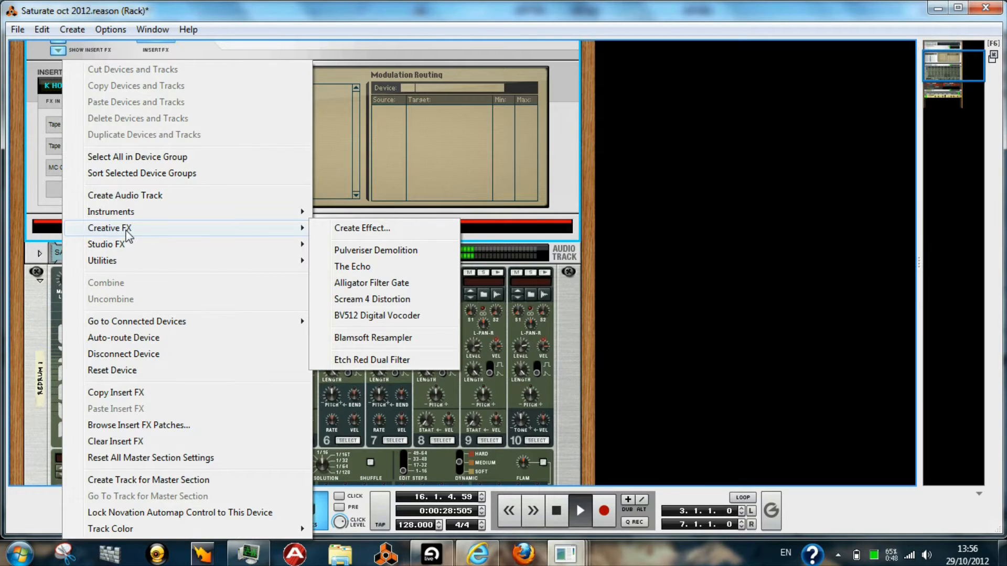
pyautogui.click(466, 535)
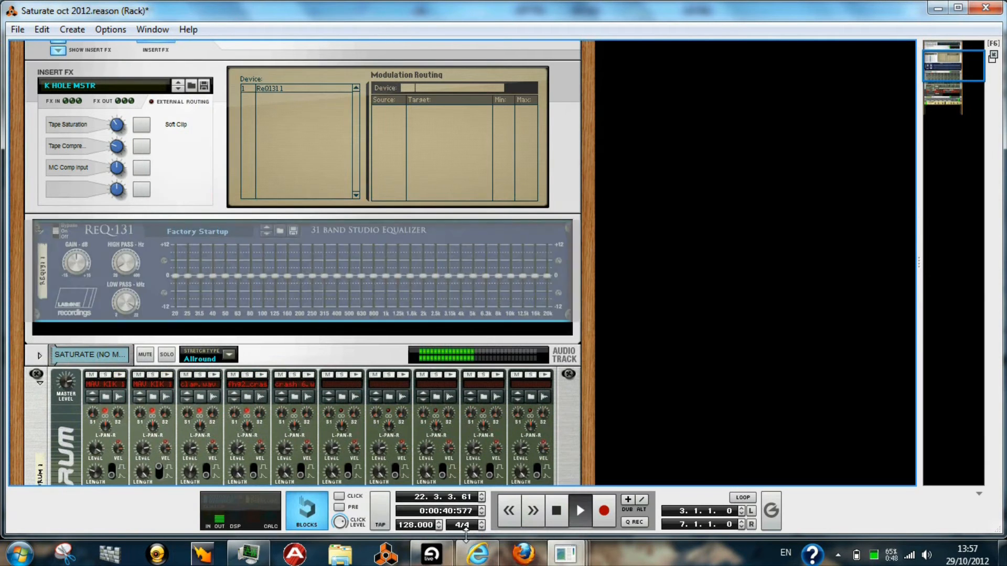
# Shape the equalizer with gentle boosts around 40–63 Hz, 315 Hz at 2.1 dB, and 5–12.5 kHz with 5 kHz at 1.5 dB.
pyautogui.scroll(-2, 588, 254)
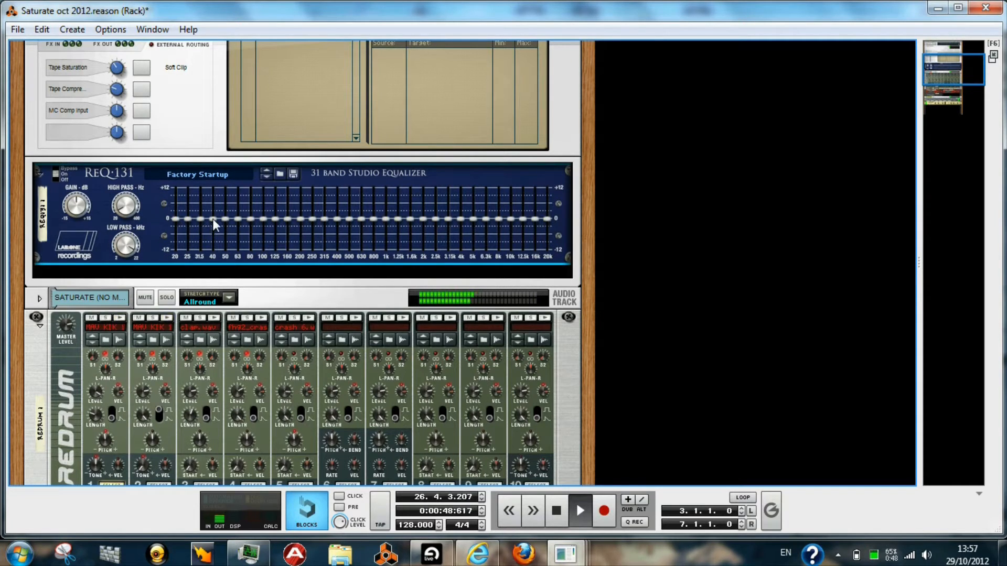
pyautogui.moveTo(214, 220)
pyautogui.mouseDown()
pyautogui.moveTo(335, 216)
pyautogui.moveTo(324, 218)
pyautogui.mouseUp()
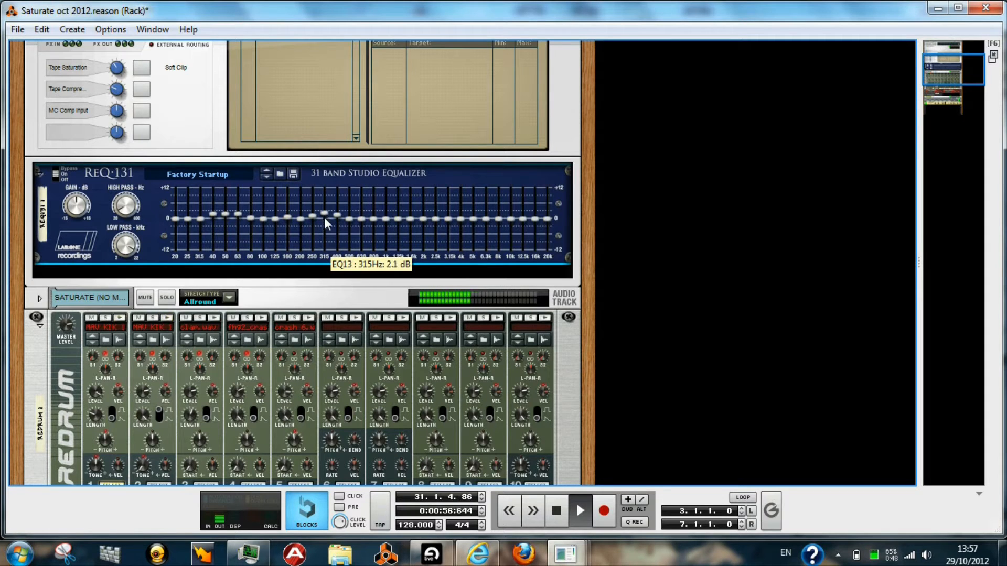
pyautogui.moveTo(501, 222)
pyautogui.mouseDown()
pyautogui.moveTo(523, 212)
pyautogui.moveTo(475, 219)
pyautogui.mouseUp()
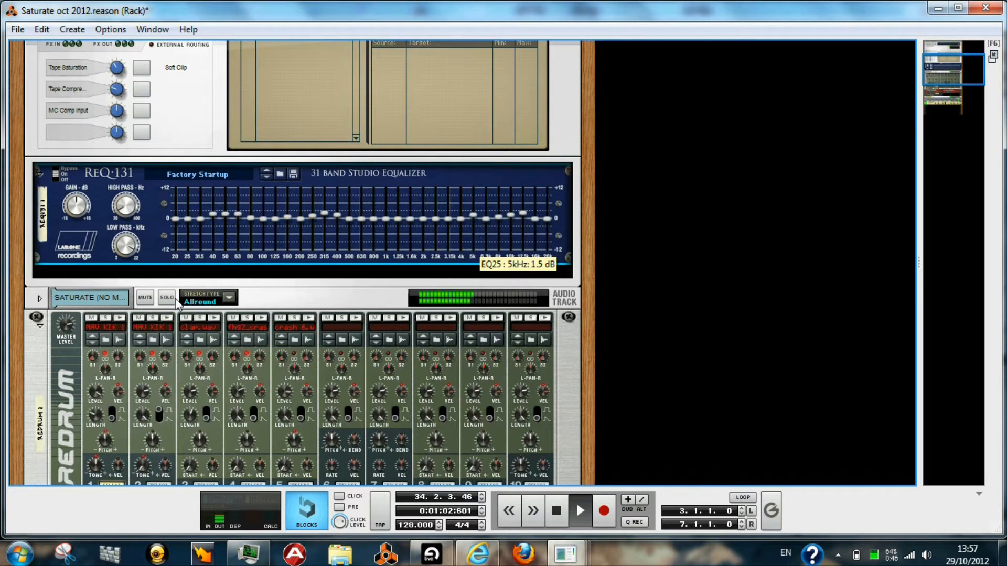
# Add an MClass Stereo Imager after the equalizer with low width -64, crossover frequency 441 Hz and high width 4.
pyautogui.rightClick(62, 240)
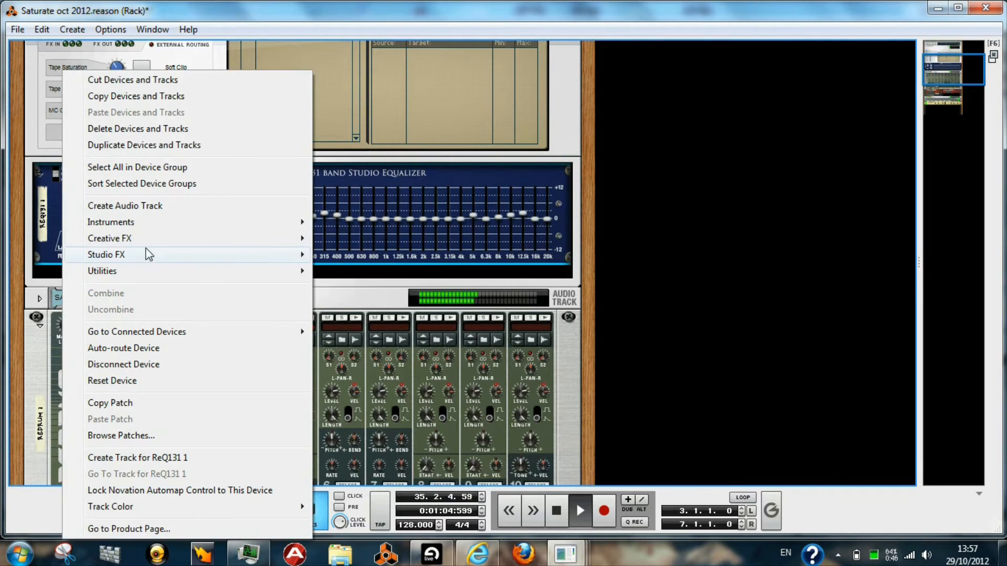
pyautogui.moveTo(122, 258)
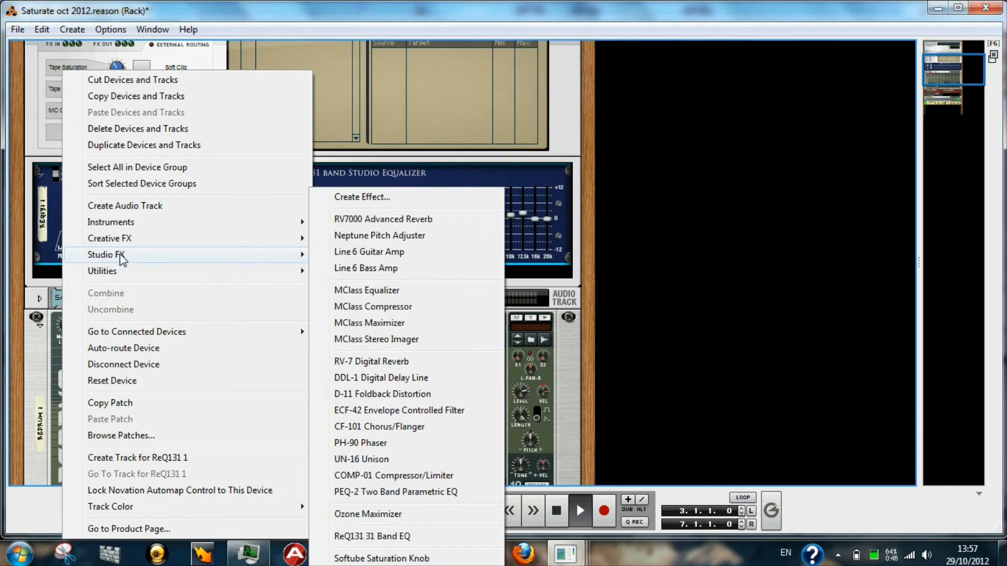
pyautogui.click(385, 342)
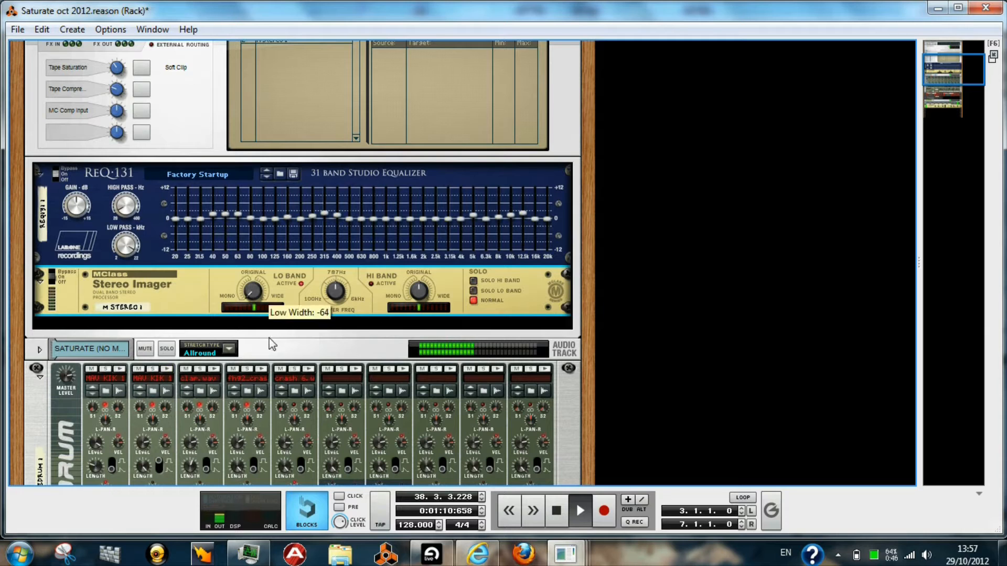
pyautogui.moveTo(340, 291); pyautogui.dragTo(341, 297)
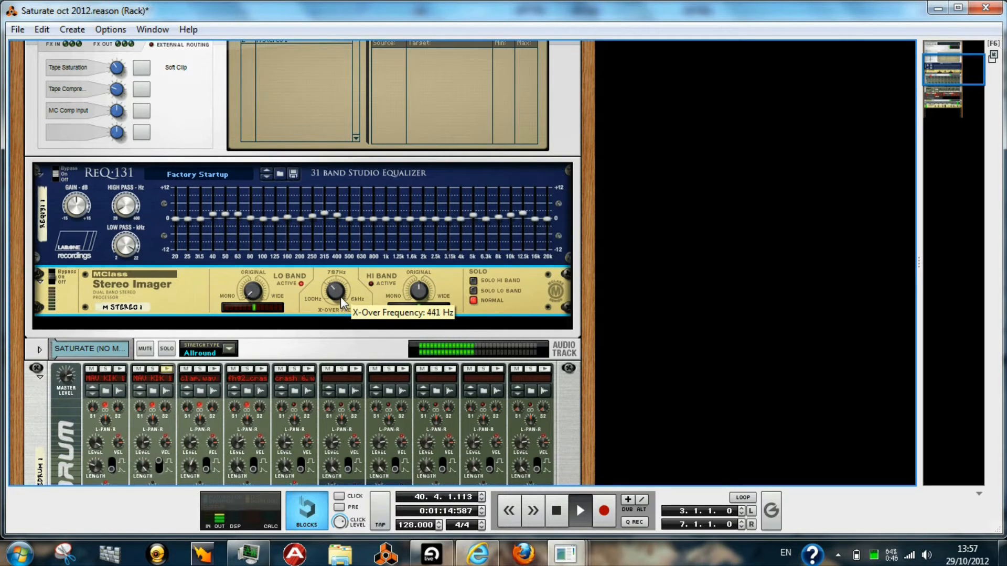
pyautogui.moveTo(422, 293); pyautogui.dragTo(426, 297)
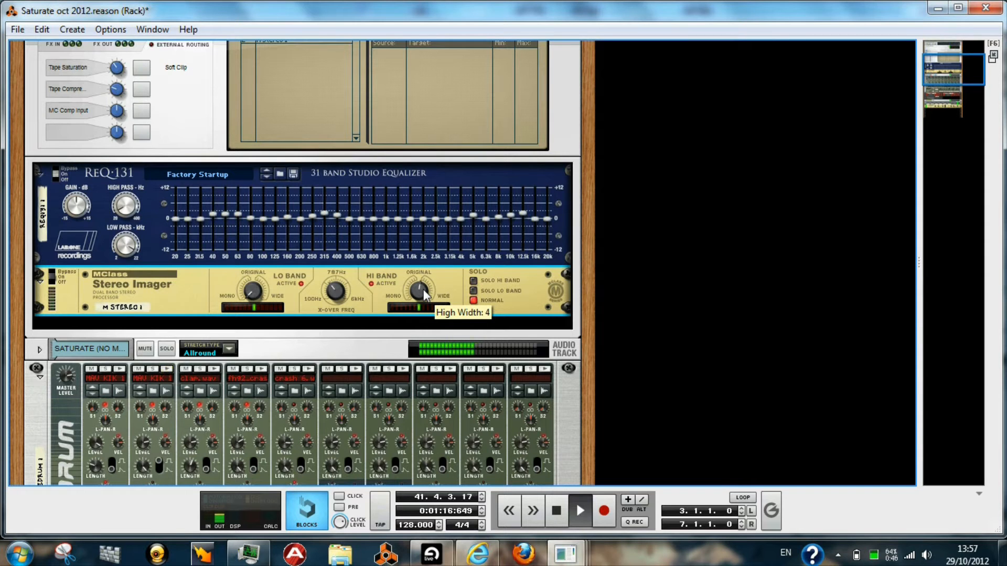
# Show the rear of the rack and add an MClass Compressor after the Stereo Imager.
pyautogui.press('Tab')
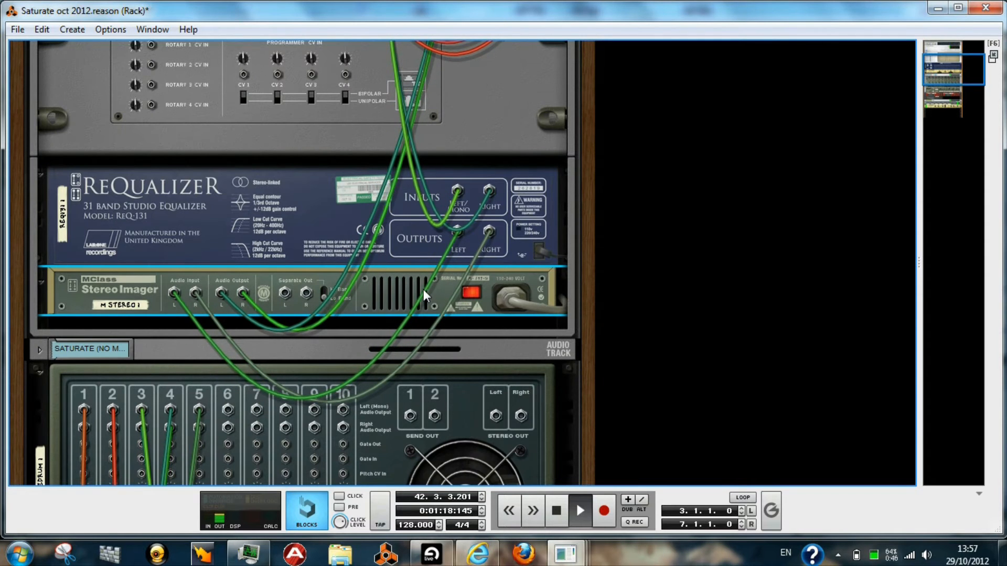
pyautogui.rightClick(112, 303)
pyautogui.moveTo(166, 335)
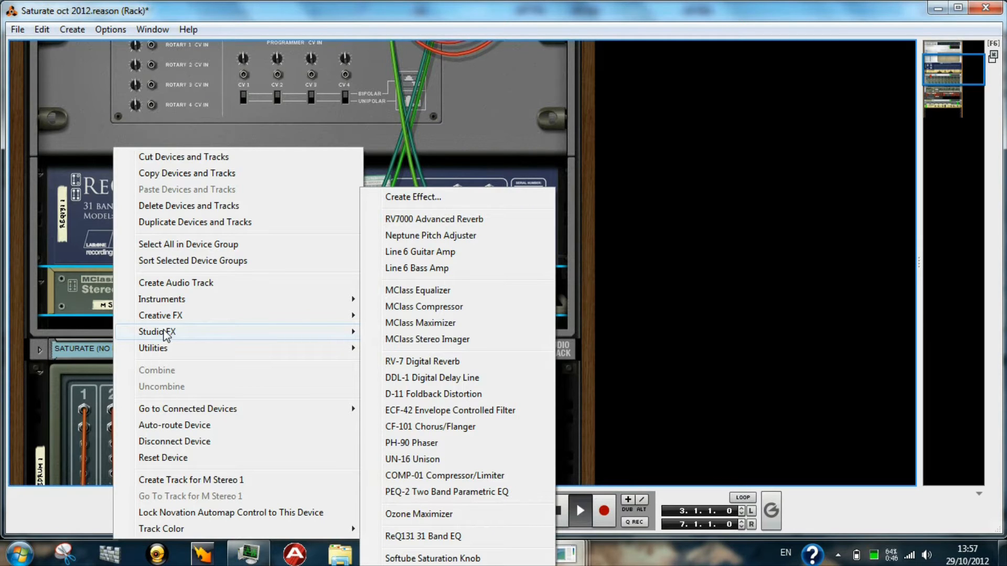
pyautogui.click(441, 306)
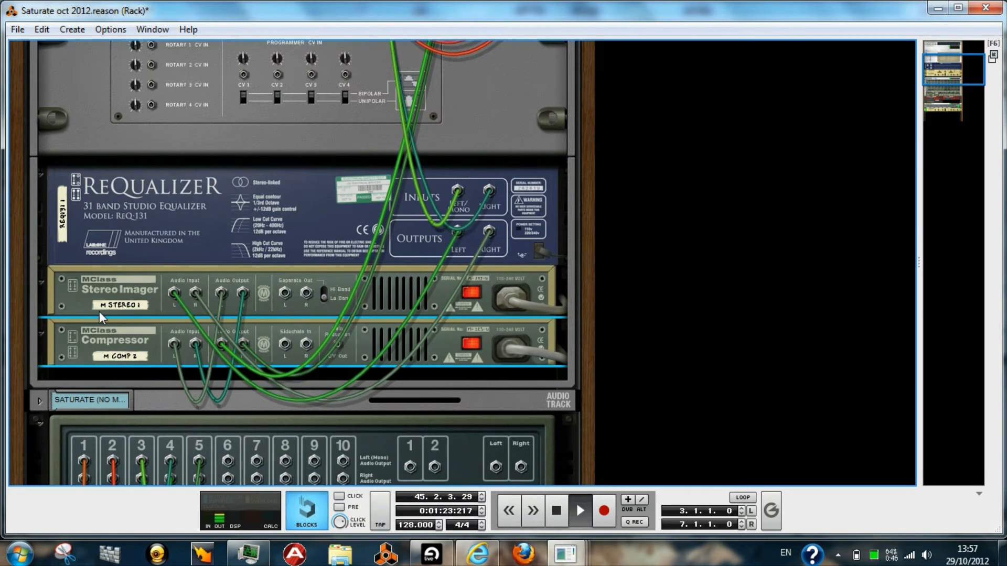
# Return to the front of the rack and rename the compressor below the Stereo Imager as lo band.
pyautogui.press('Tab')
pyautogui.press('Tab')
pyautogui.press('Tab')
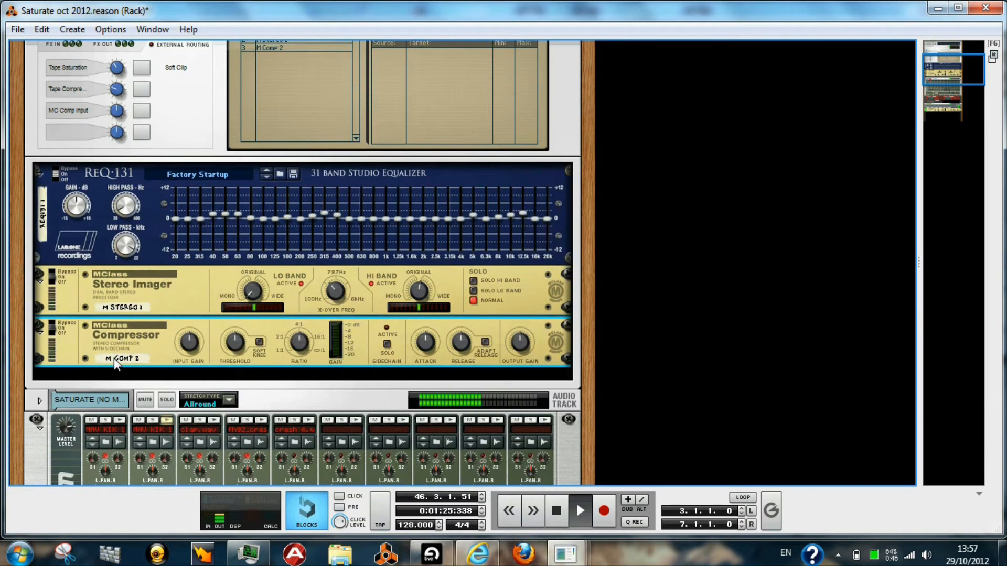
pyautogui.doubleClick(115, 358)
pyautogui.write('lo band')
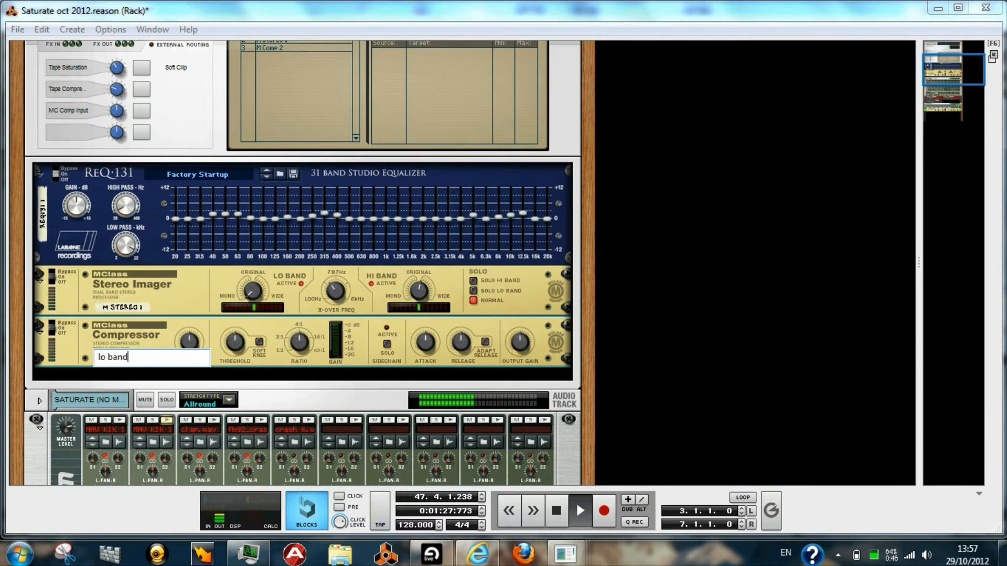
pyautogui.press('Return')
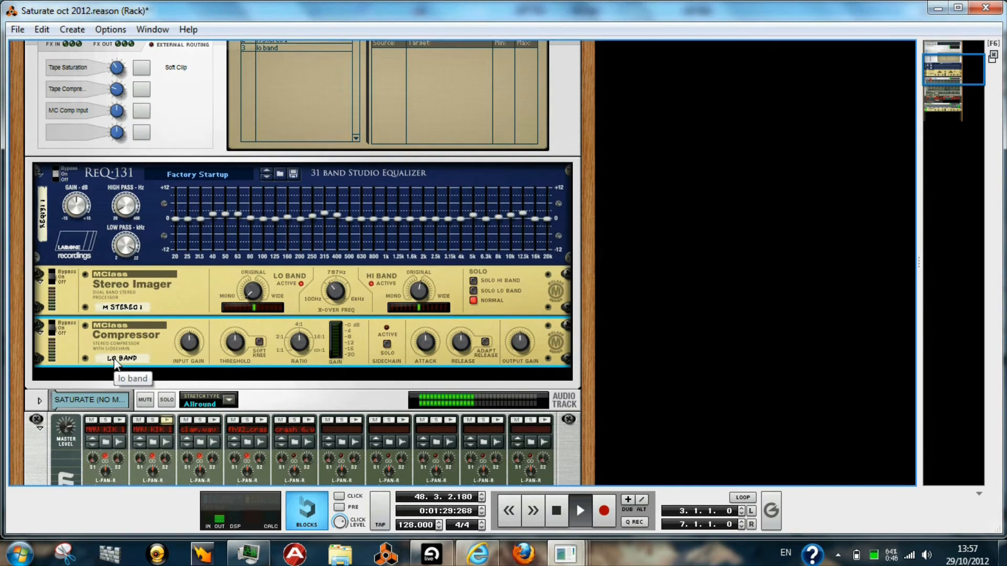
# Add a second ReQ131 31 Band EQ below the lo band compressor and cable the Stereo Imager's Separate Out to its stereo inputs.
pyautogui.press('Tab')
pyautogui.rightClick(111, 370)
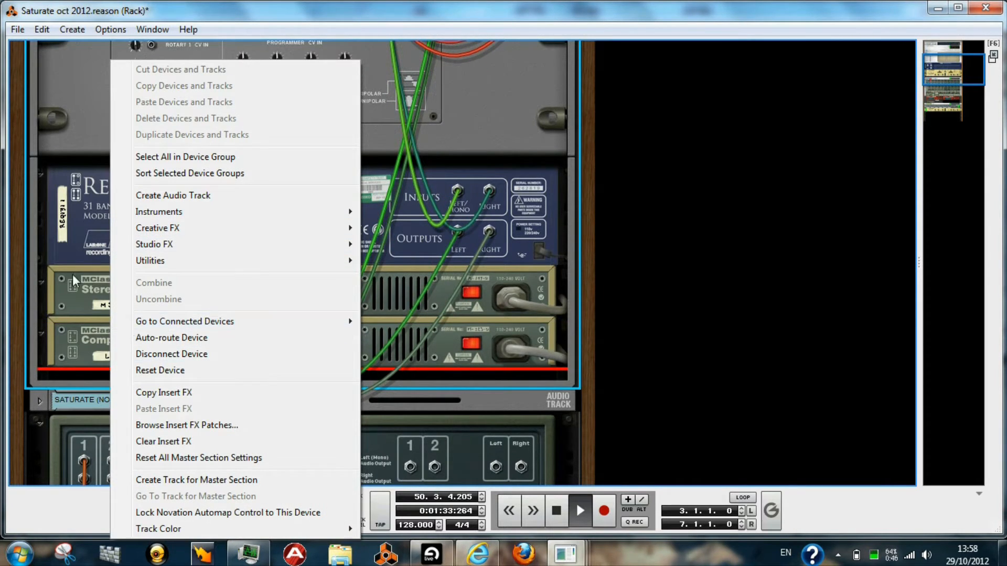
pyautogui.moveTo(152, 250)
pyautogui.moveTo(161, 268)
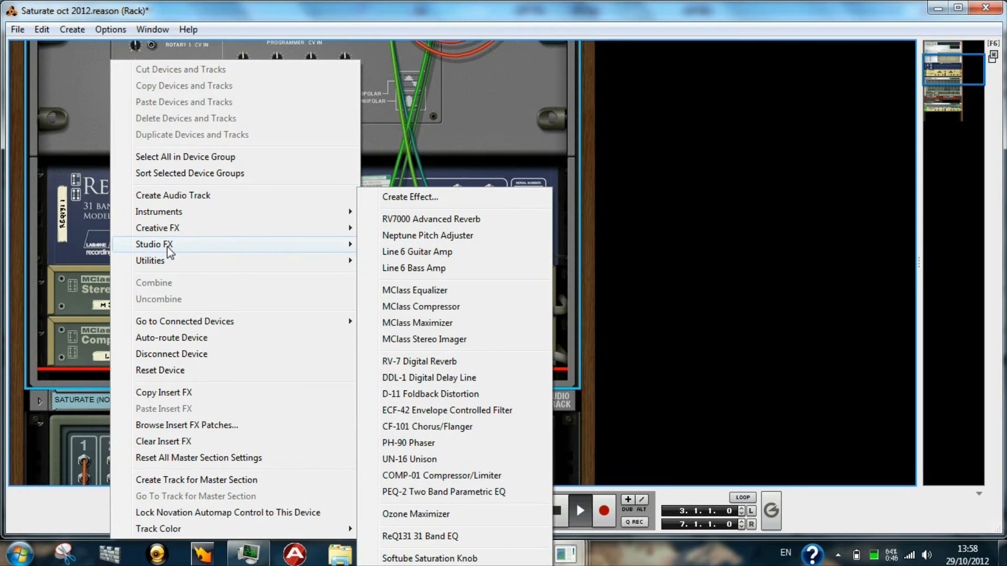
pyautogui.click(445, 538)
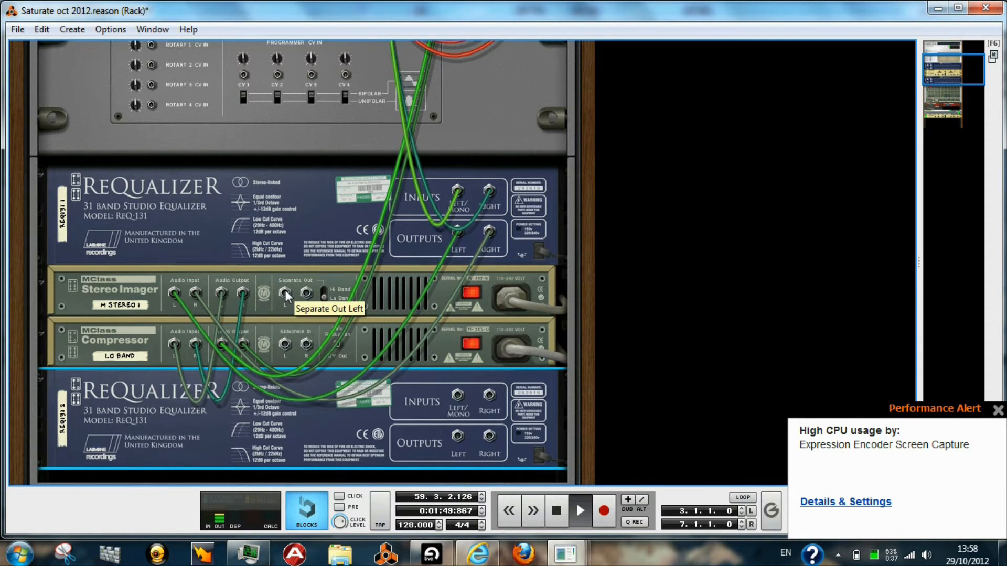
pyautogui.moveTo(285, 292); pyautogui.dragTo(458, 397)
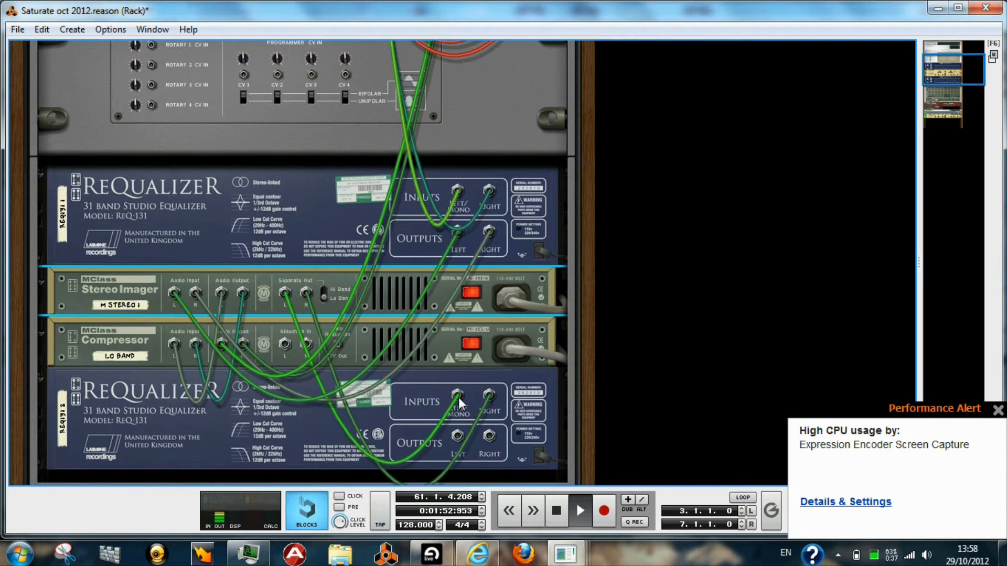
pyautogui.click(305, 440)
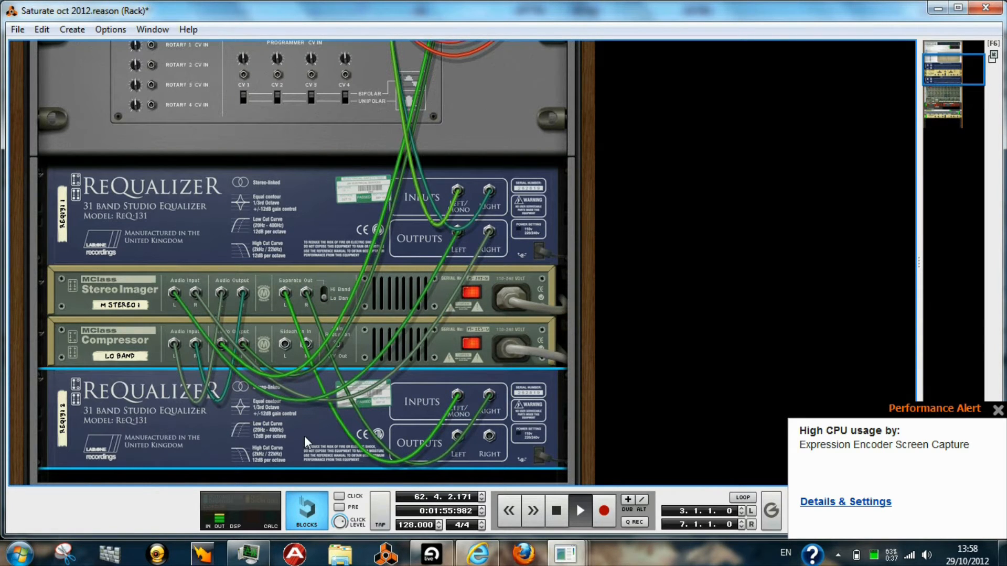
# Rename the second ReQ131 equalizer as hi band.
pyautogui.doubleClick(64, 429)
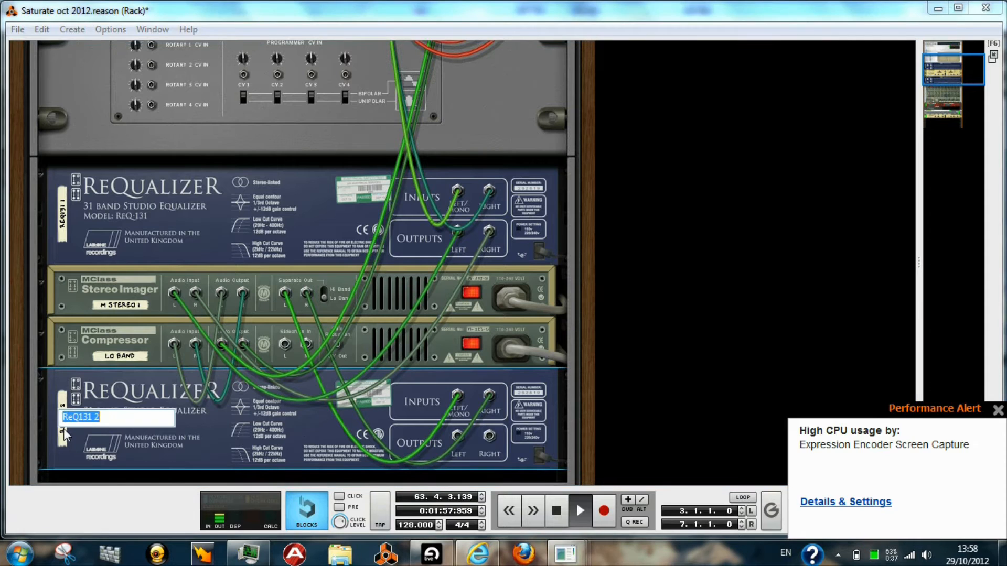
pyautogui.write('hi')
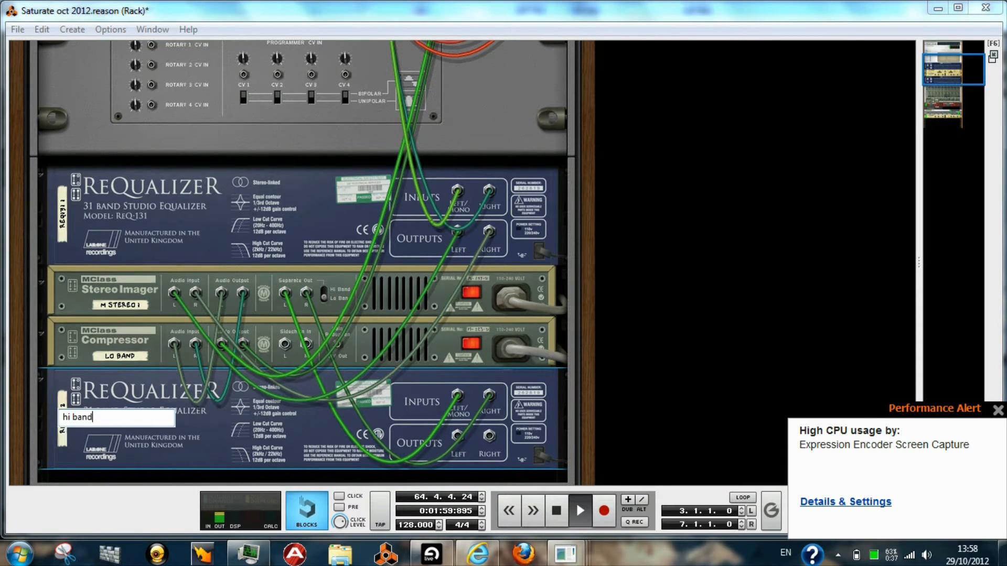
pyautogui.write(' band')
pyautogui.press('Return')
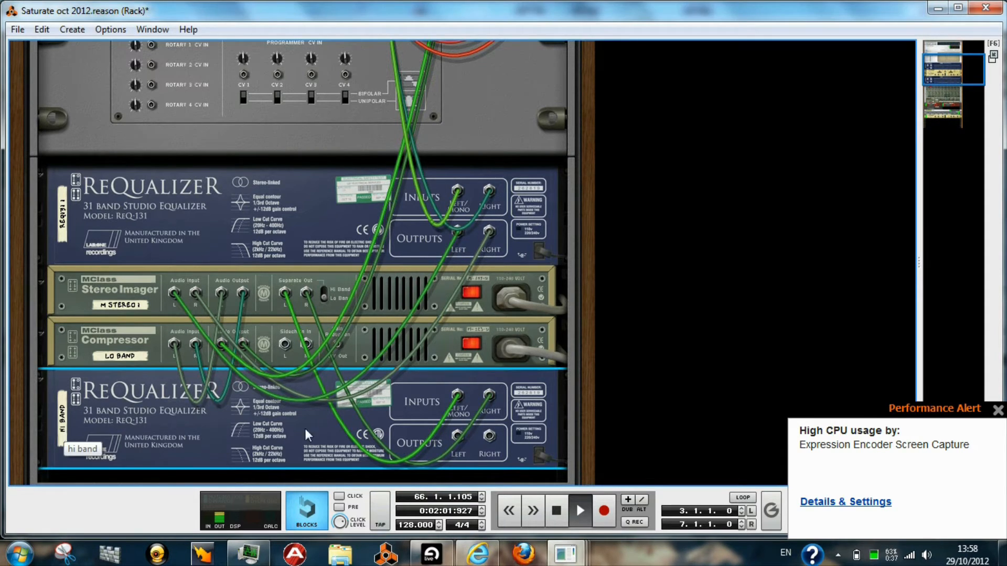
# Add another MClass Compressor after the hi band equalizer.
pyautogui.rightClick(275, 426)
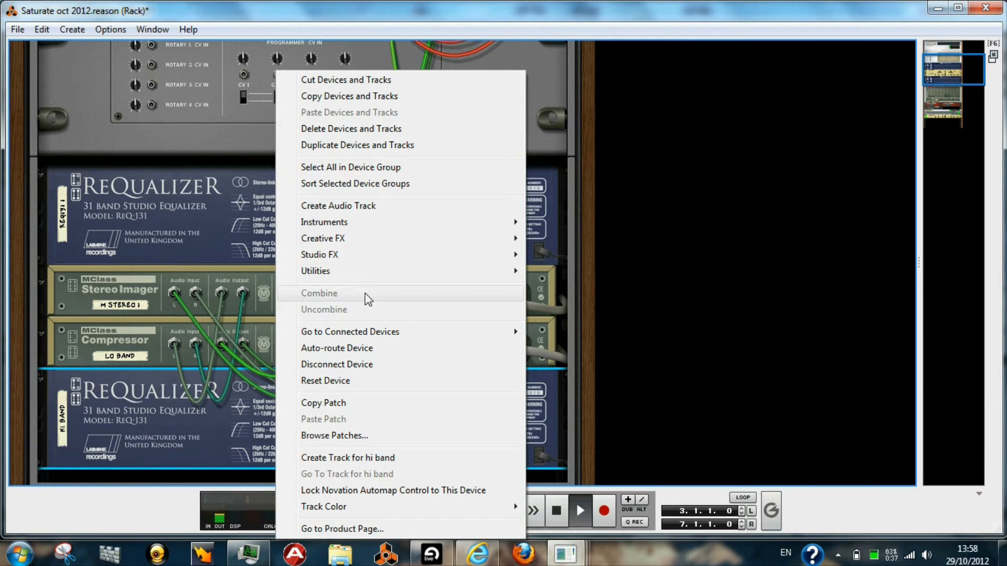
pyautogui.moveTo(351, 243)
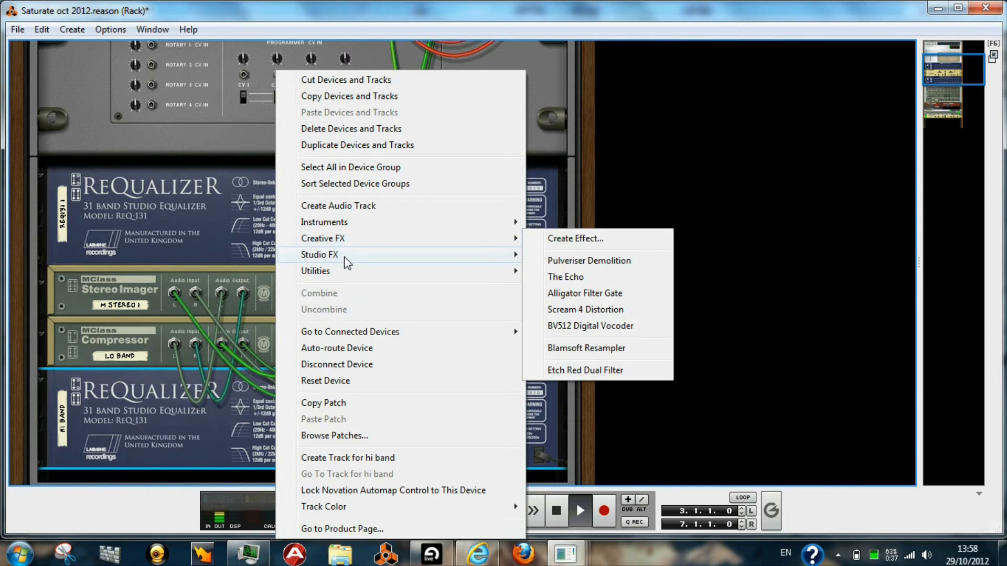
pyautogui.click(630, 306)
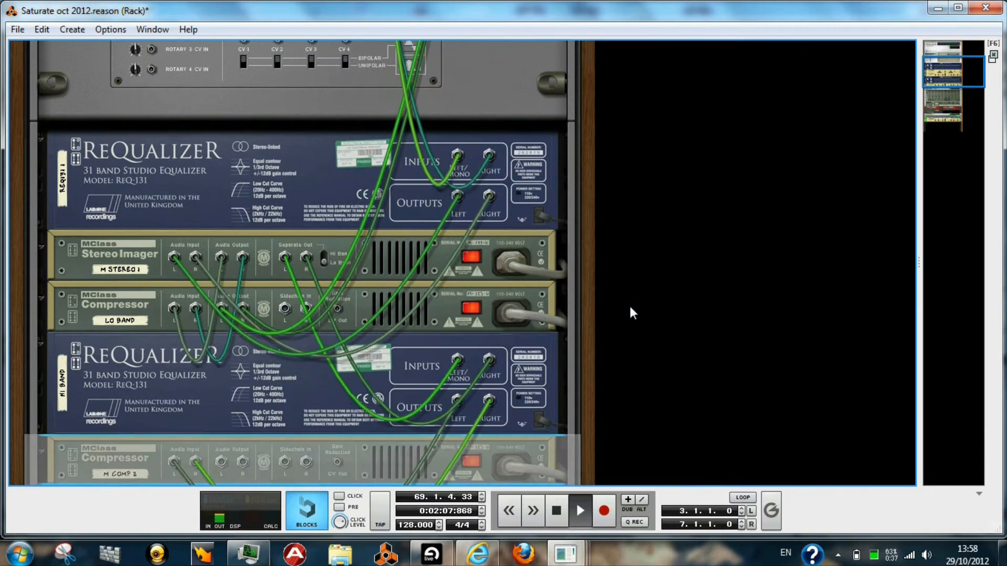
# Rename the compressor below the second equalizer as hi band.
pyautogui.click(136, 474)
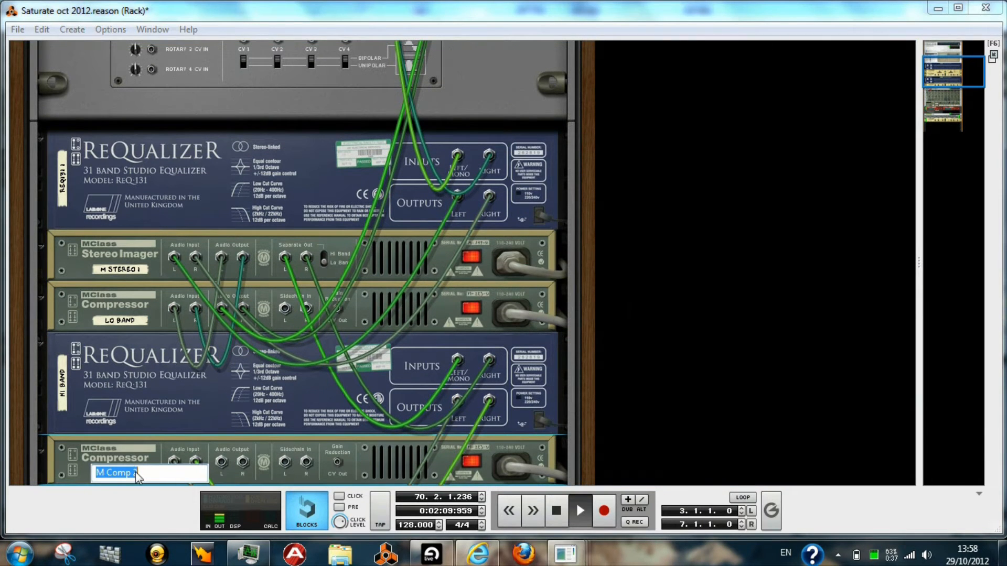
pyautogui.write('hi')
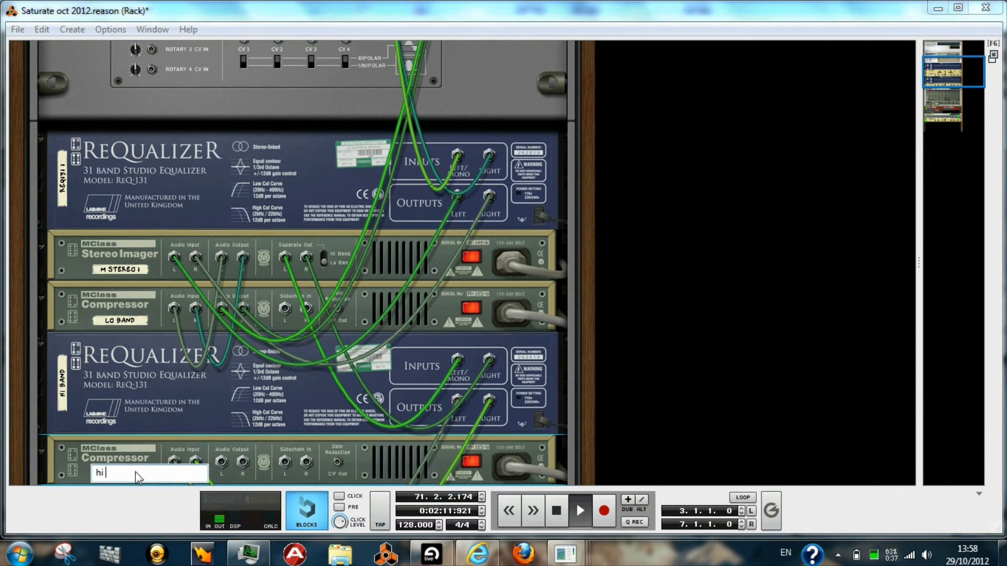
pyautogui.write(' band')
pyautogui.press('Return')
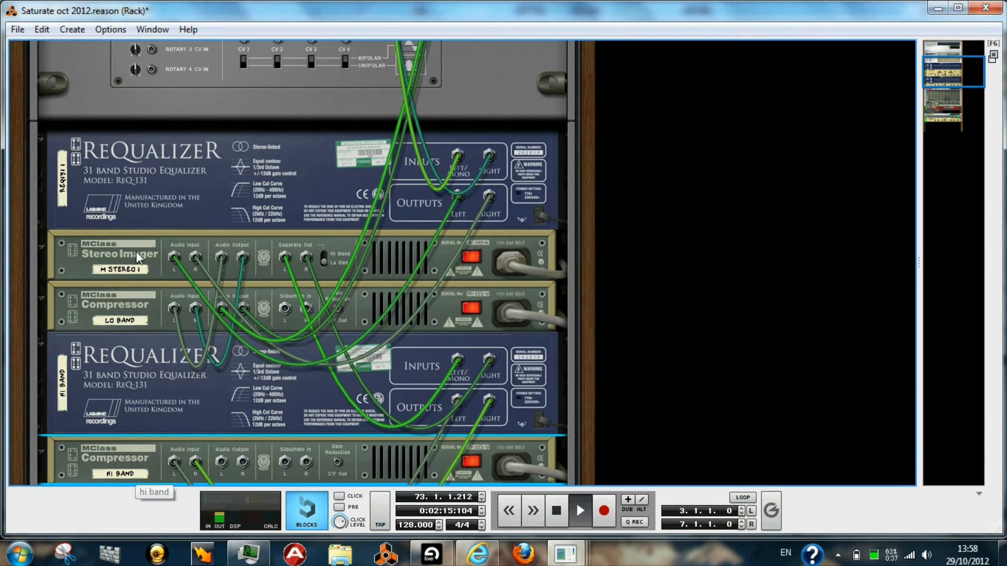
pyautogui.doubleClick(135, 472)
pyautogui.press('Return')
# Solo the low band on the Stereo Imager from the front panel and return to the rear connections of the hi band compressor.
pyautogui.click(137, 253)
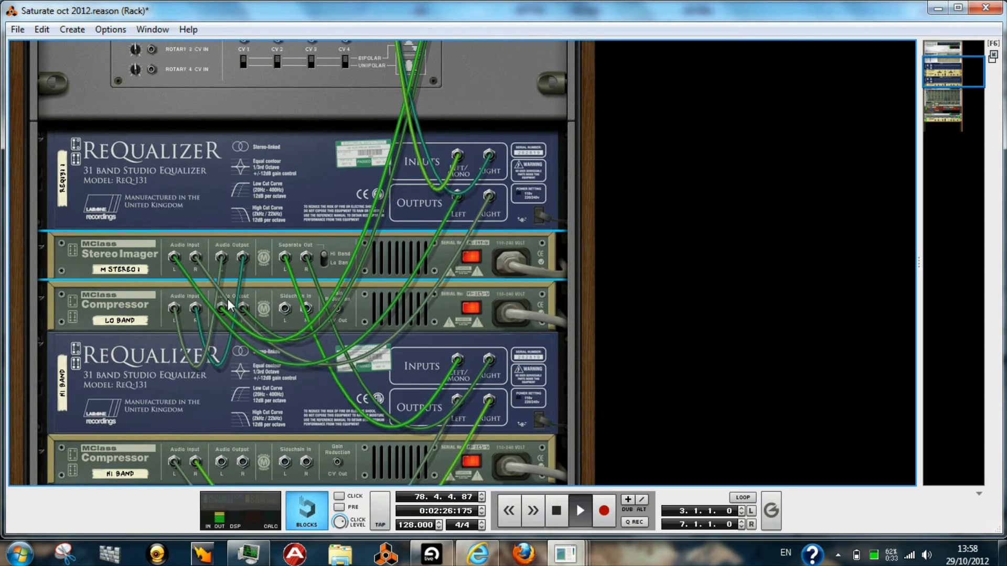
pyautogui.press('Tab')
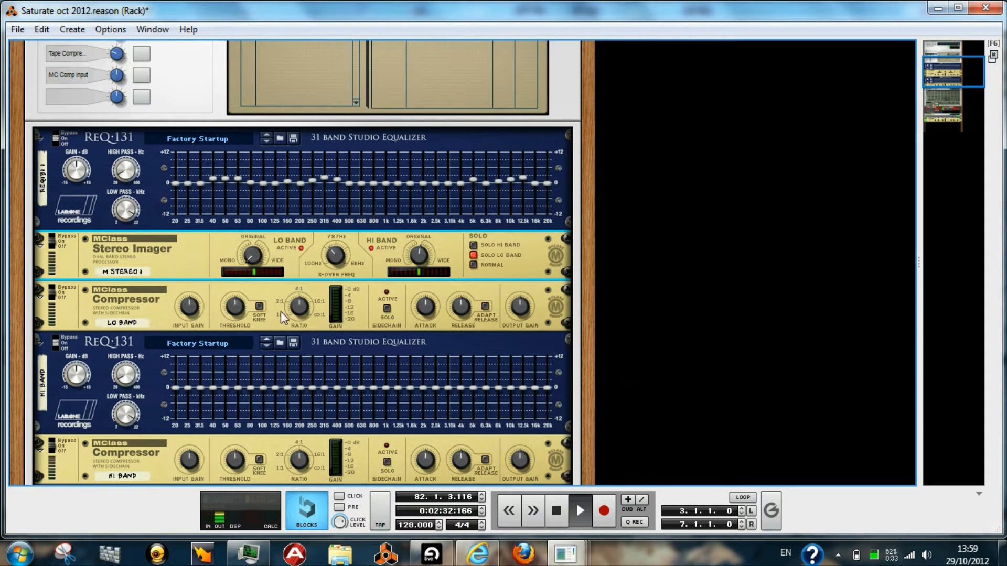
pyautogui.scroll(-3, 584, 402)
pyautogui.press('Tab')
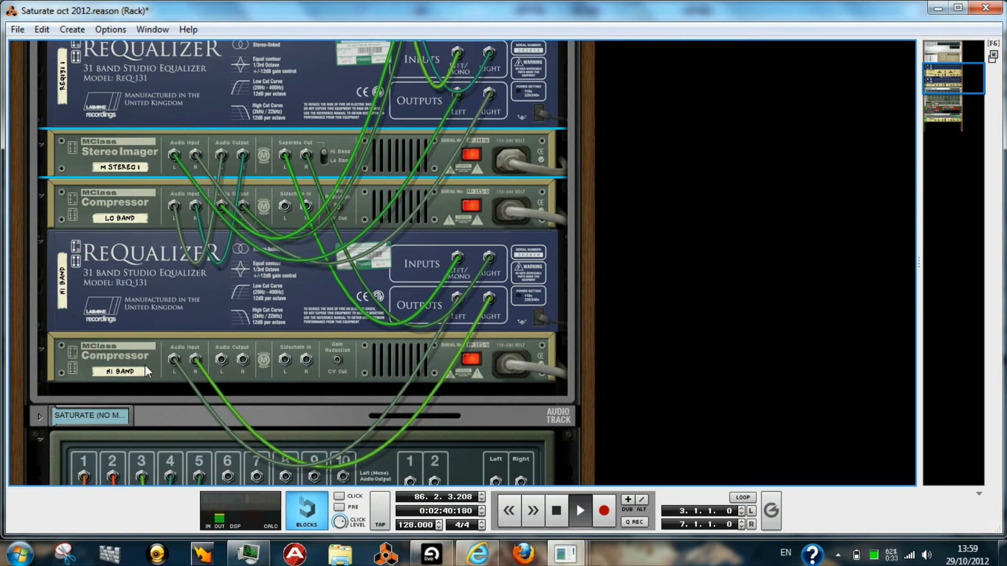
# Add a Spider Audio Merger & Splitter below the hi band compressor.
pyautogui.click(125, 364)
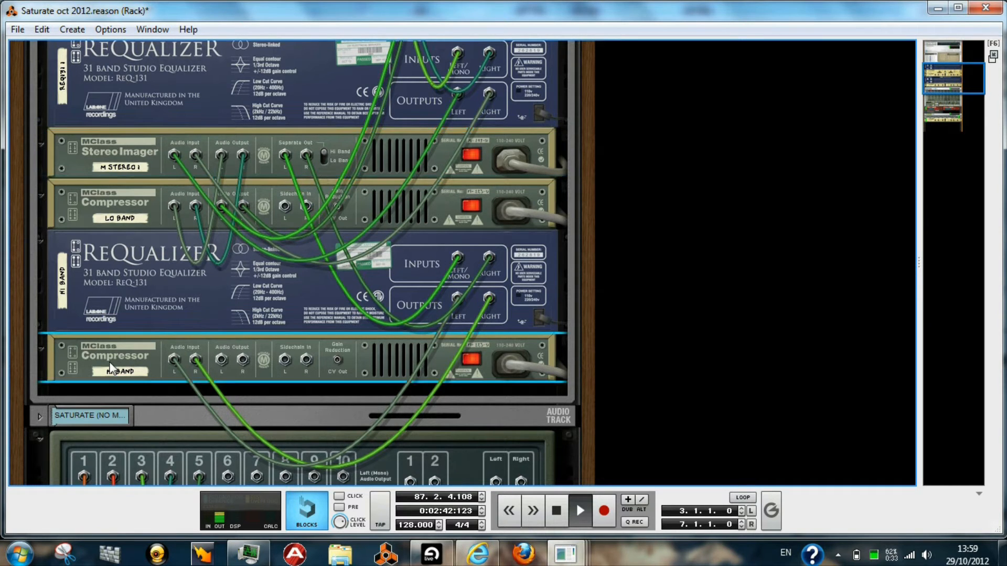
pyautogui.click(115, 398)
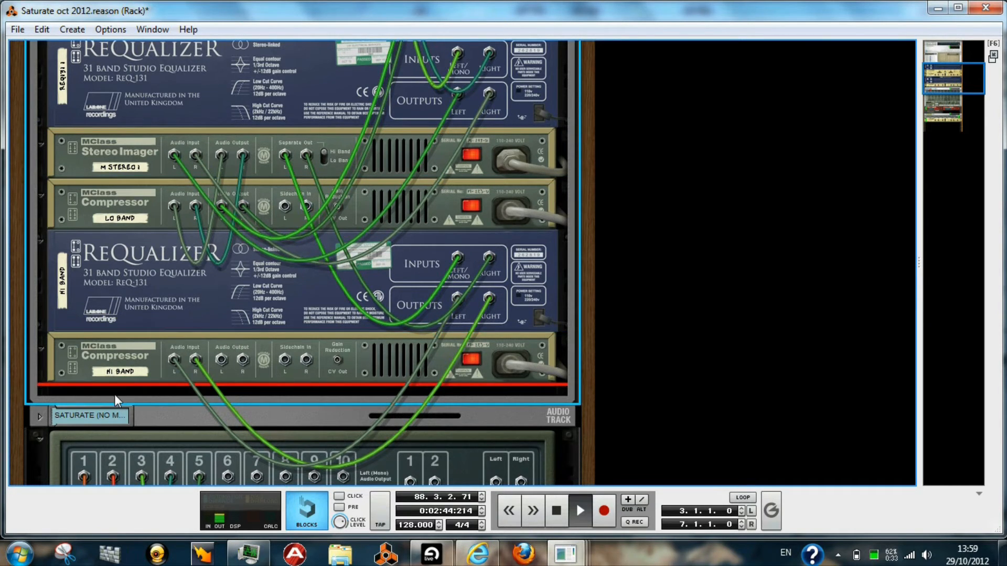
pyautogui.rightClick(115, 394)
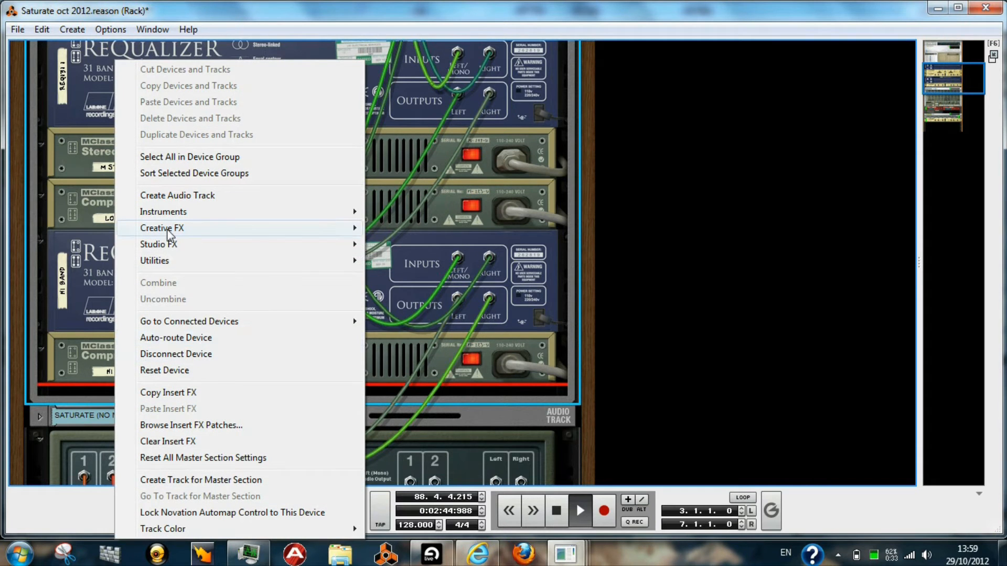
pyautogui.moveTo(174, 257)
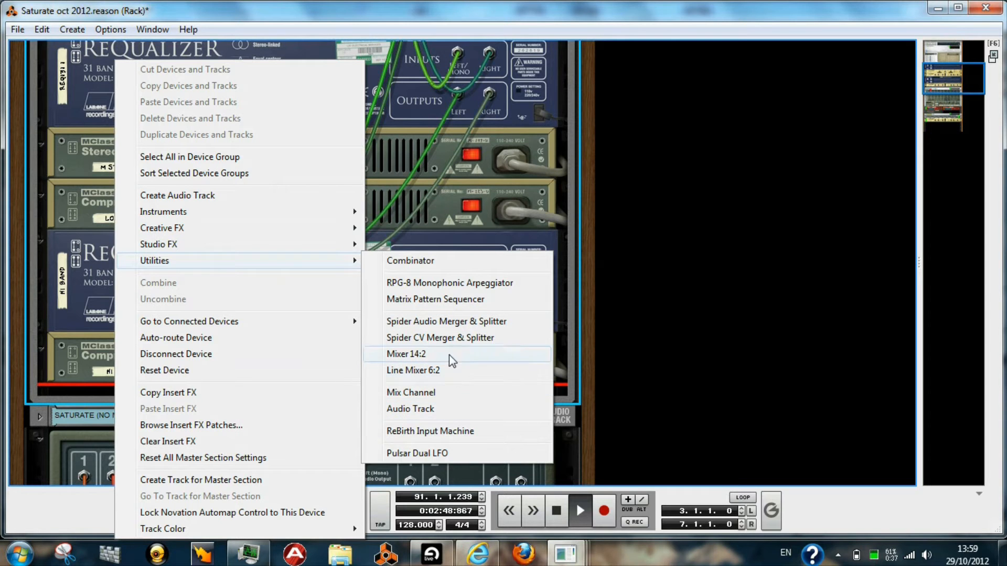
pyautogui.click(450, 322)
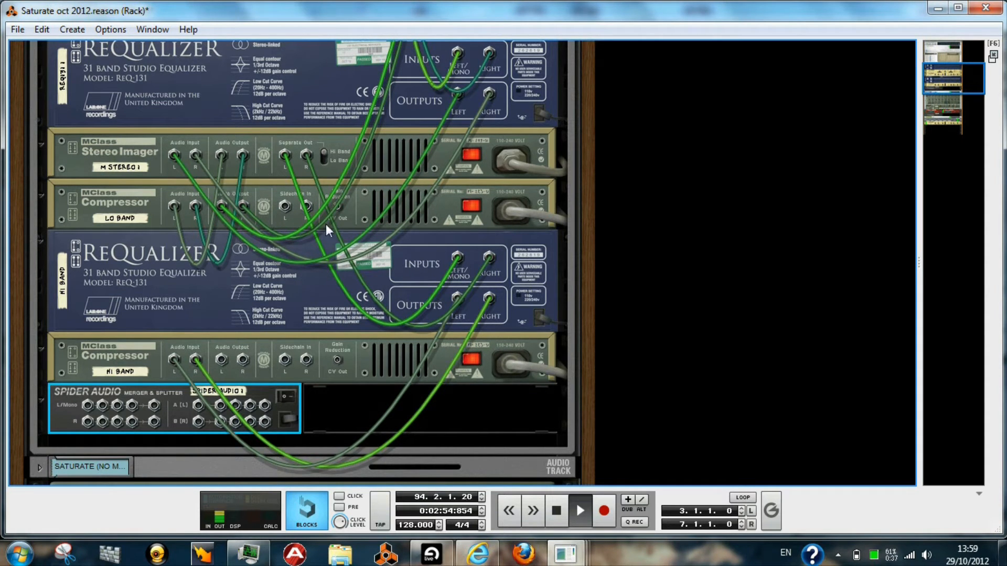
# Cable the stereo outputs of the lo band and hi band compressors into the Spider Audio's first two merge inputs.
pyautogui.moveTo(221, 207); pyautogui.dragTo(557, 252)
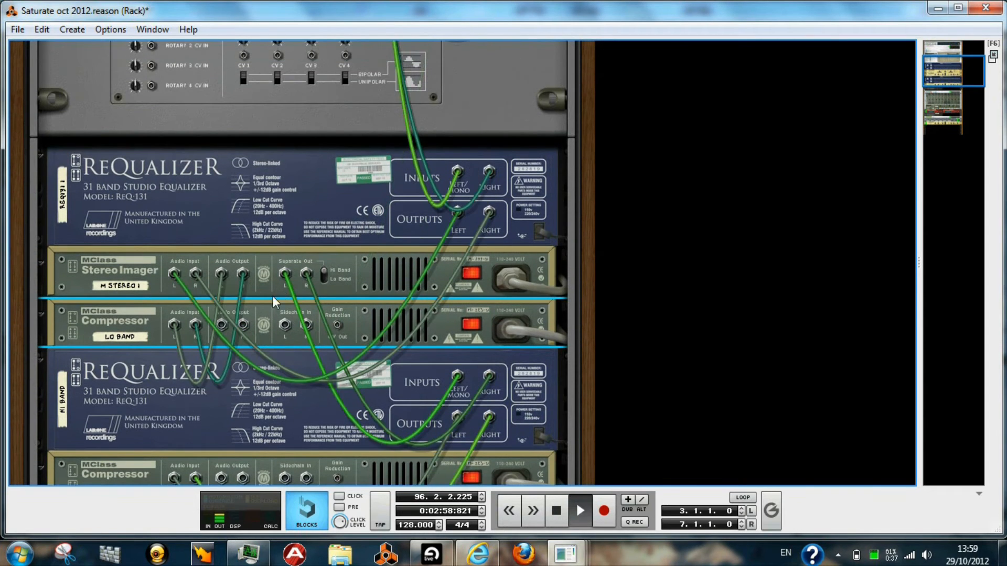
pyautogui.moveTo(222, 334); pyautogui.dragTo(90, 361)
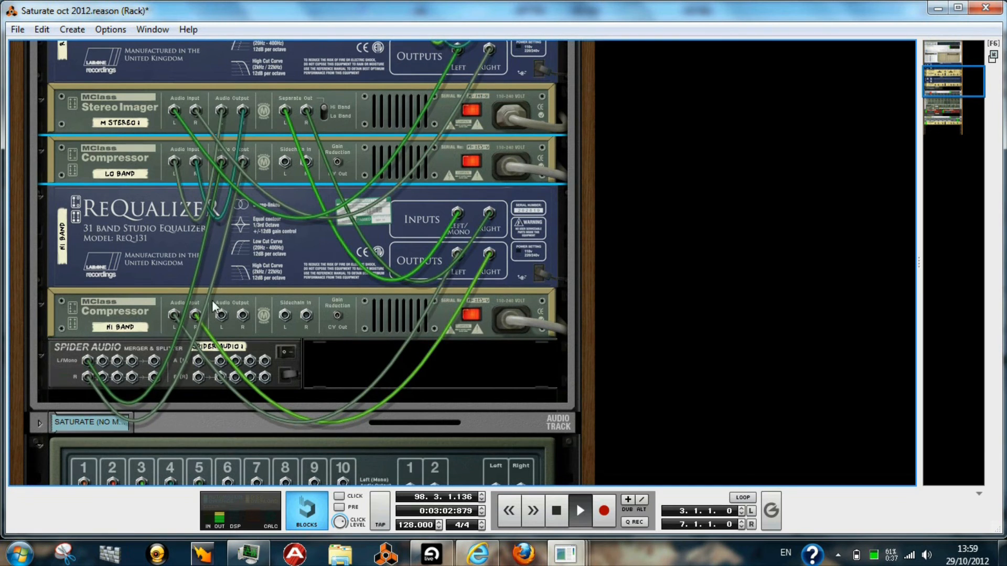
pyautogui.moveTo(222, 314); pyautogui.dragTo(105, 360)
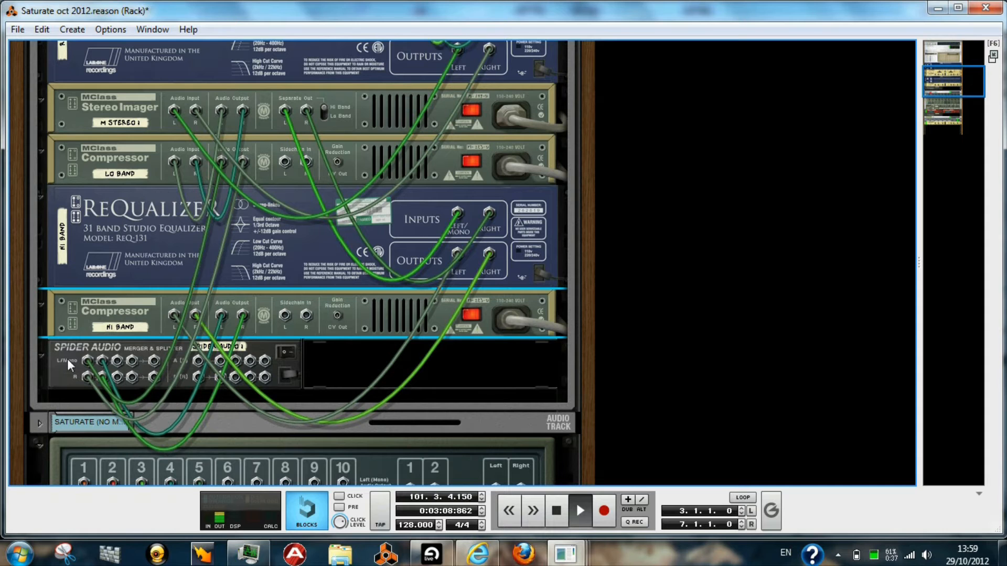
# Add an Ozone Maximizer below the Spider Audio merger.
pyautogui.click(81, 394)
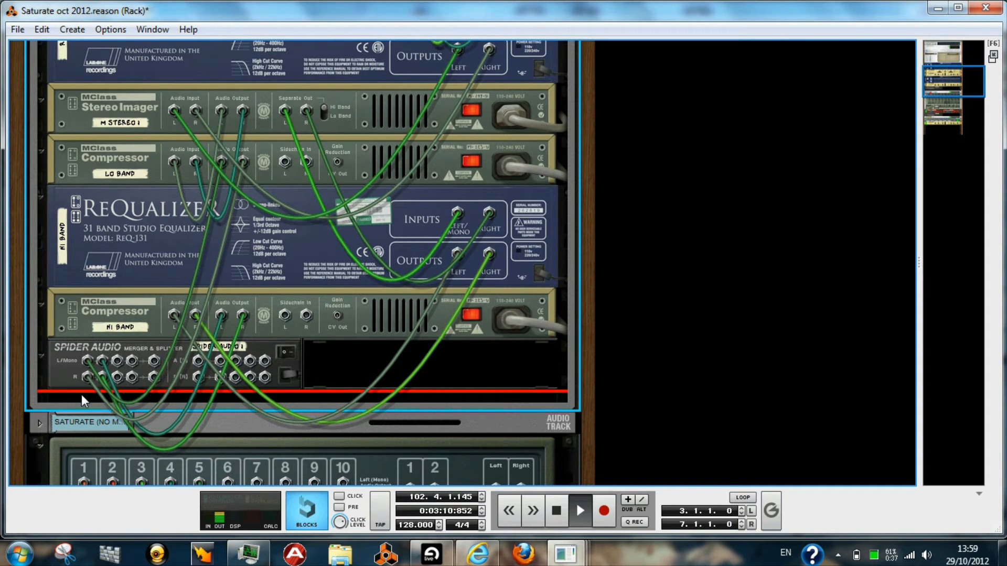
pyautogui.rightClick(81, 394)
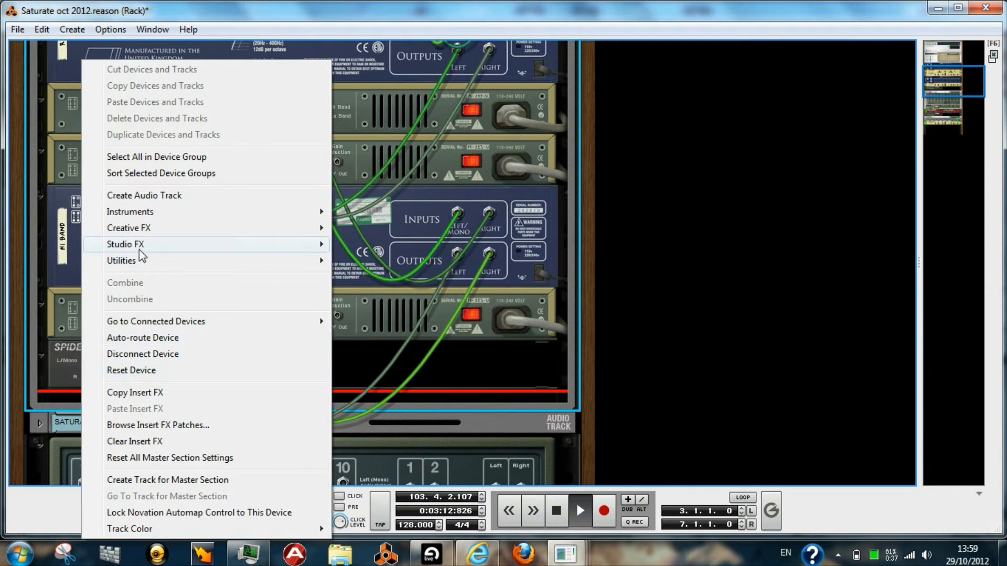
pyautogui.moveTo(140, 248)
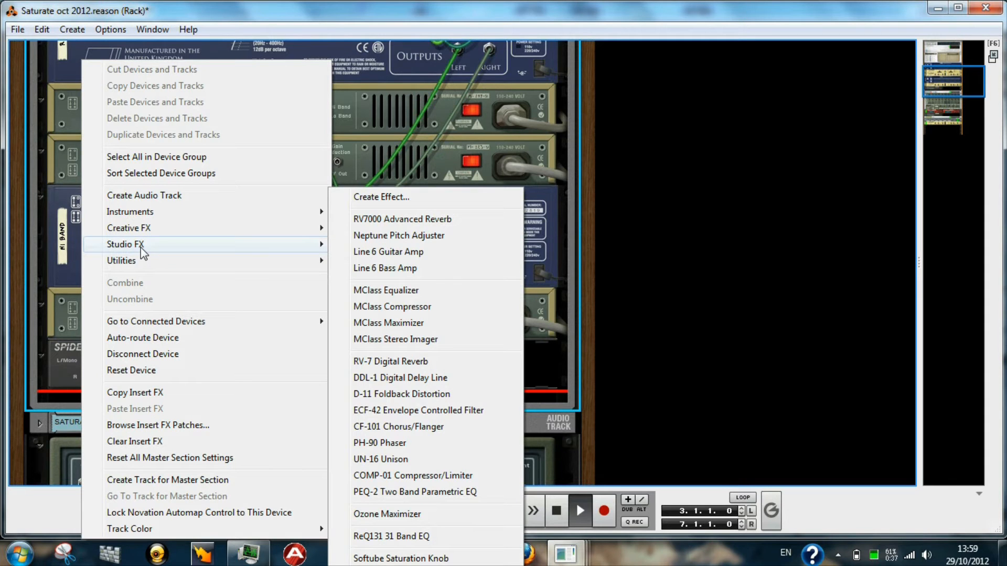
pyautogui.click(407, 513)
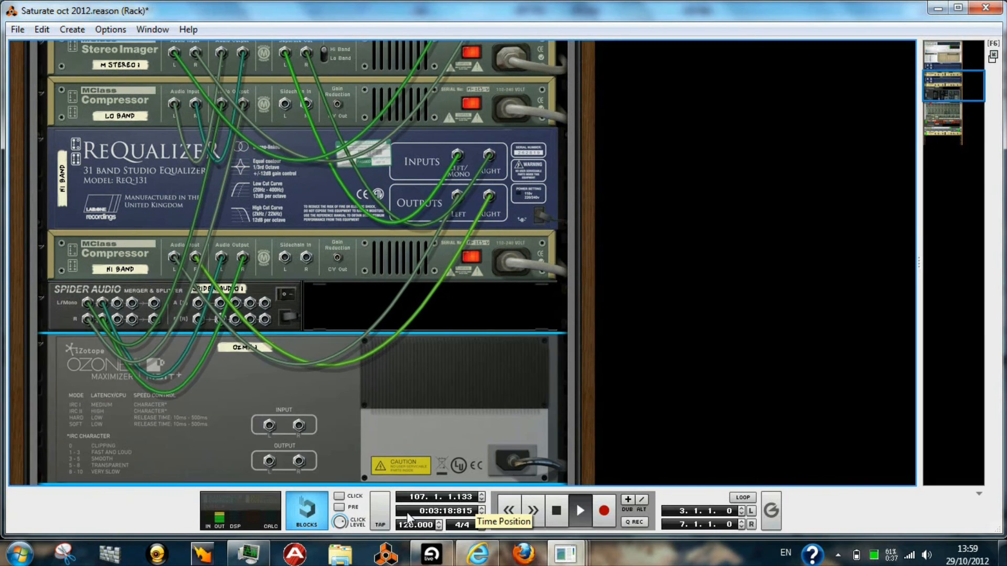
# Cable the merged Spider output into the Ozone Maximizer and its output to the master section's Insert FX From Device inputs.
pyautogui.scroll(-2, 578, 415)
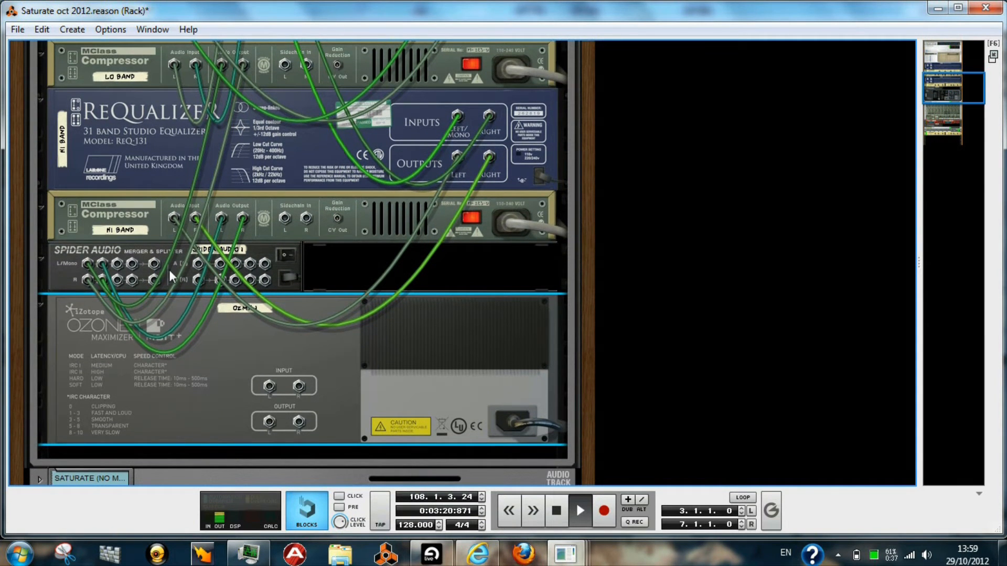
pyautogui.moveTo(154, 264); pyautogui.dragTo(269, 386)
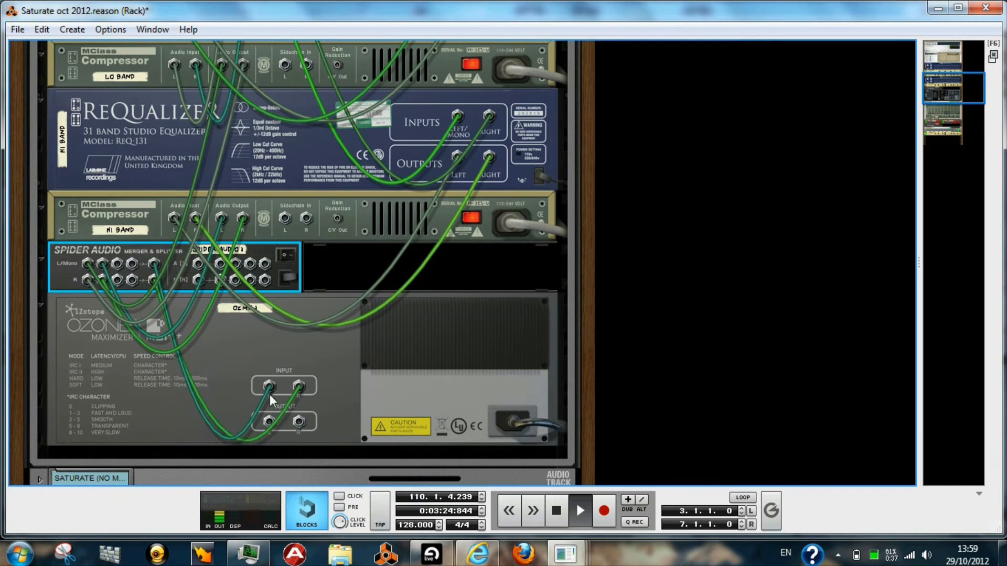
pyautogui.click(280, 388)
pyautogui.moveTo(455, 6); pyautogui.dragTo(447, 108)
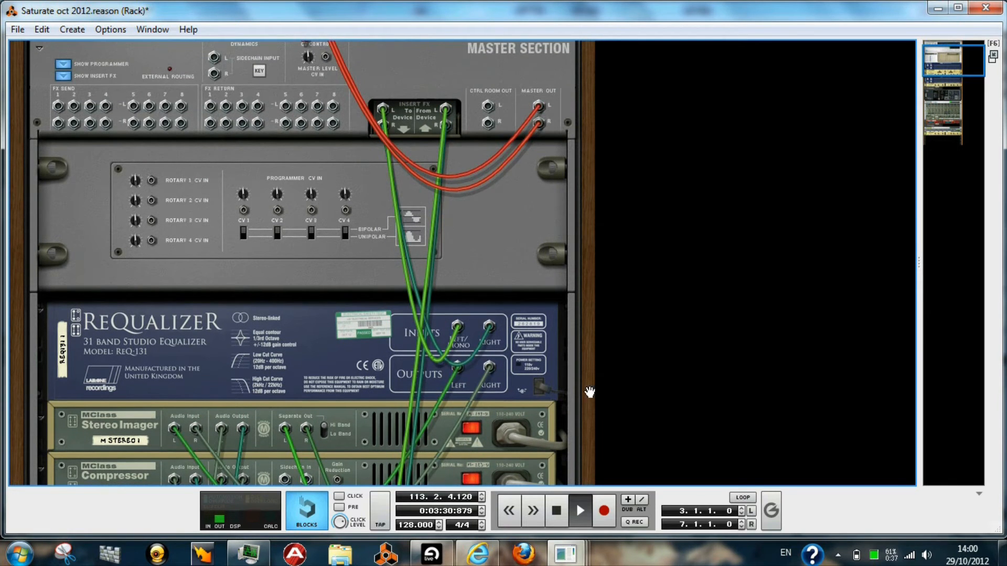
# On the hi band equalizer's front panel, cut the 20 to 40 Hz bands and boost 8 to 12.5 kHz by 0.9 dB.
pyautogui.scroll(-4, 589, 263)
pyautogui.press('Tab')
pyautogui.moveTo(588, 338); pyautogui.dragTo(607, 146)
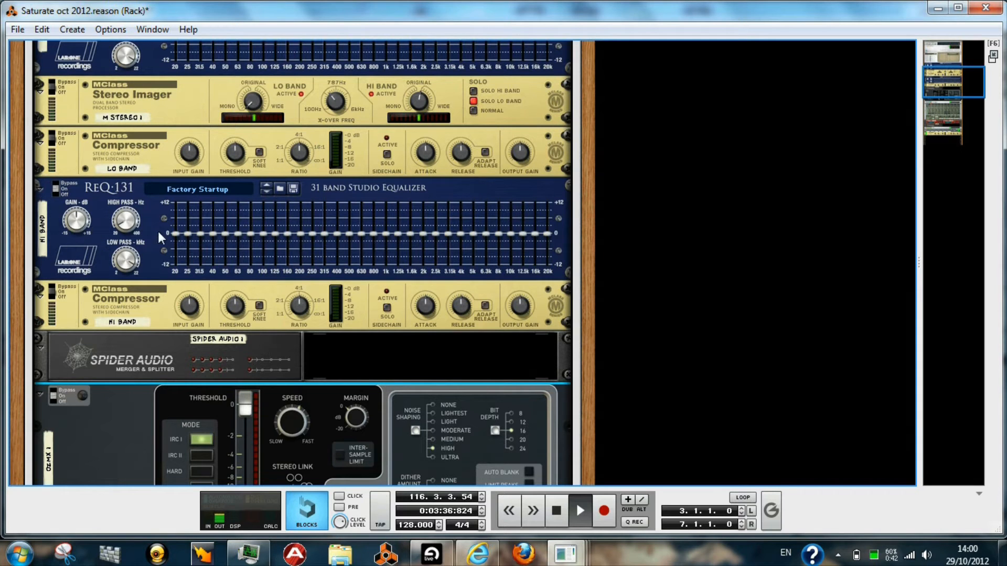
pyautogui.moveTo(174, 234)
pyautogui.mouseDown()
pyautogui.moveTo(175, 244)
pyautogui.moveTo(216, 235)
pyautogui.moveTo(185, 252)
pyautogui.moveTo(178, 244)
pyautogui.mouseUp()
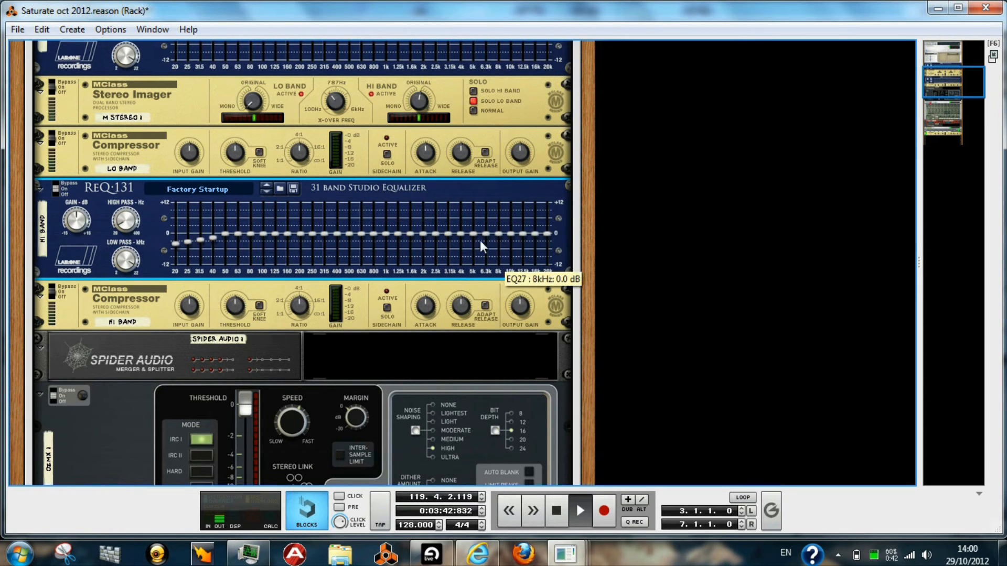
pyautogui.moveTo(513, 235)
pyautogui.mouseDown()
pyautogui.moveTo(525, 234)
pyautogui.moveTo(501, 233)
pyautogui.mouseUp()
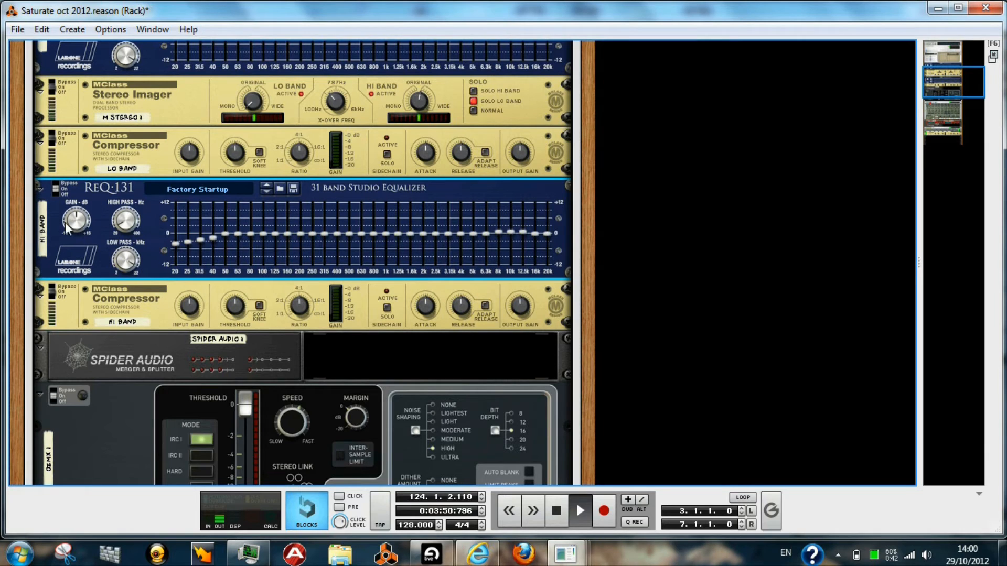
pyautogui.moveTo(496, 242)
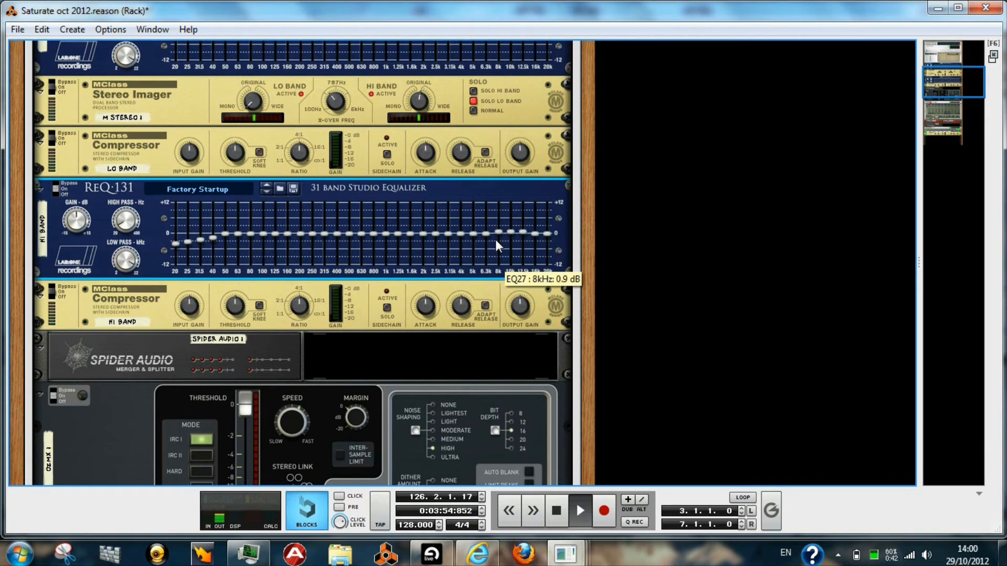
# Slightly boost the bands around 2 kHz on the hi band equalizer.
pyautogui.scroll(3, 546, 185)
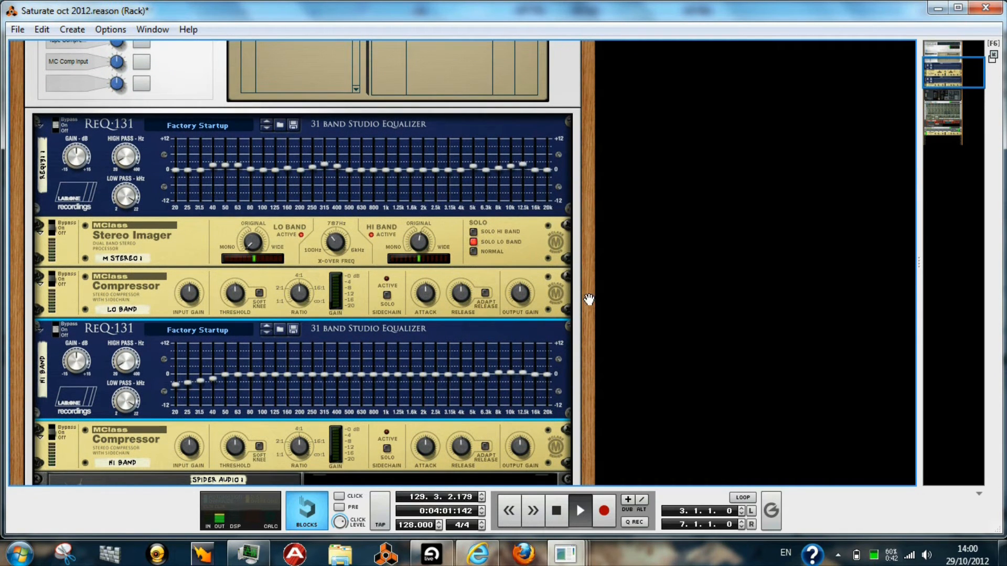
pyautogui.scroll(-5, 470, 173)
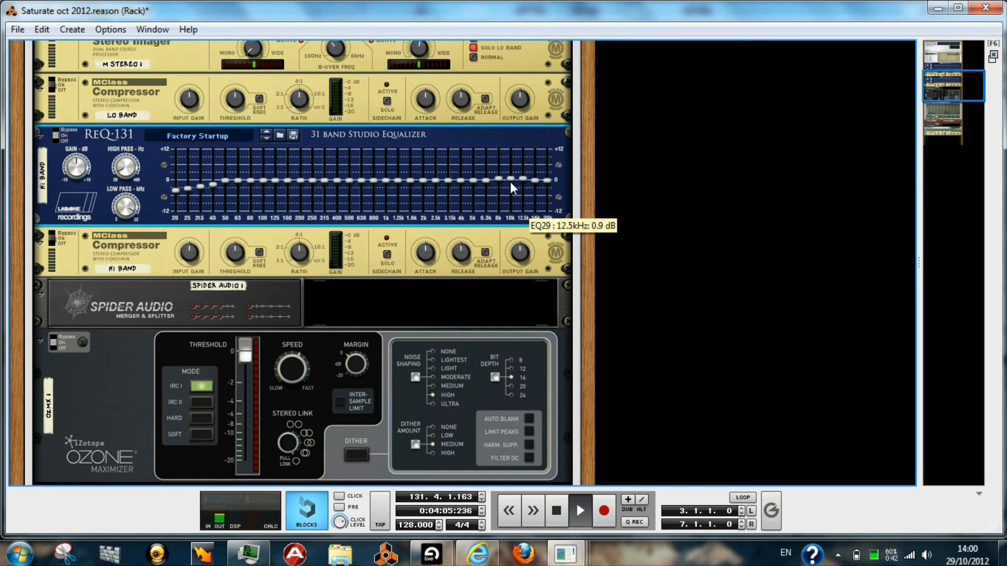
pyautogui.scroll(-1, 588, 208)
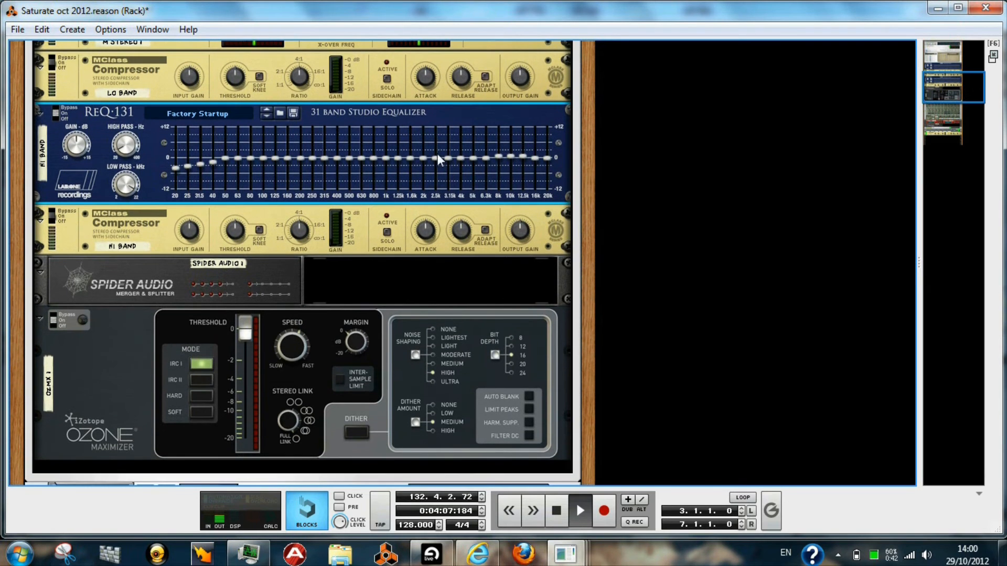
pyautogui.moveTo(411, 161)
pyautogui.mouseDown()
pyautogui.moveTo(438, 158)
pyautogui.moveTo(411, 158)
pyautogui.mouseUp()
pyautogui.keyDown('ctrl'); pyautogui.click(410, 158); pyautogui.keyUp('ctrl')
# Add a Softube Saturation Knob between the hi band equalizer and the hi band compressor.
pyautogui.rightClick(86, 192)
pyautogui.moveTo(162, 255)
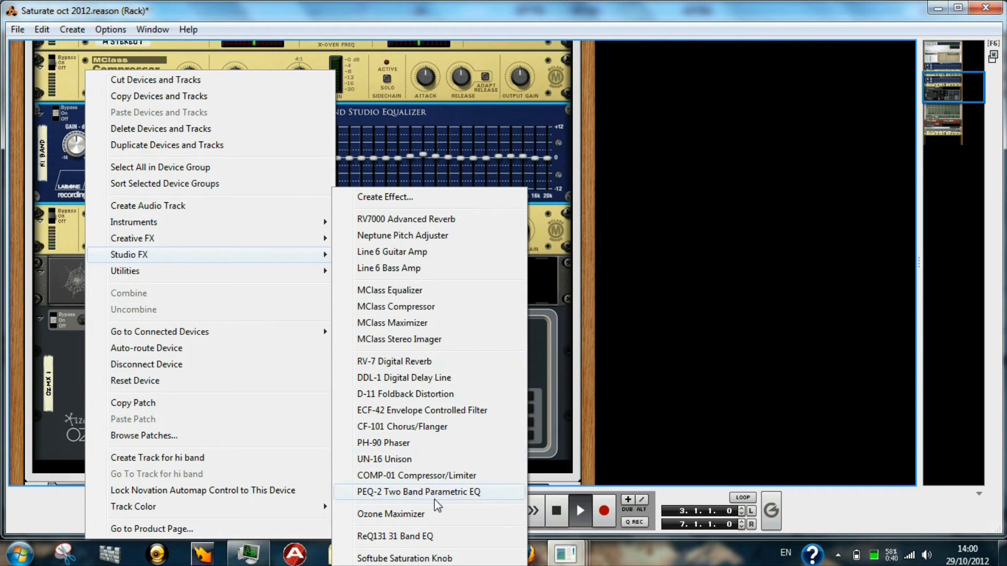
pyautogui.click(412, 559)
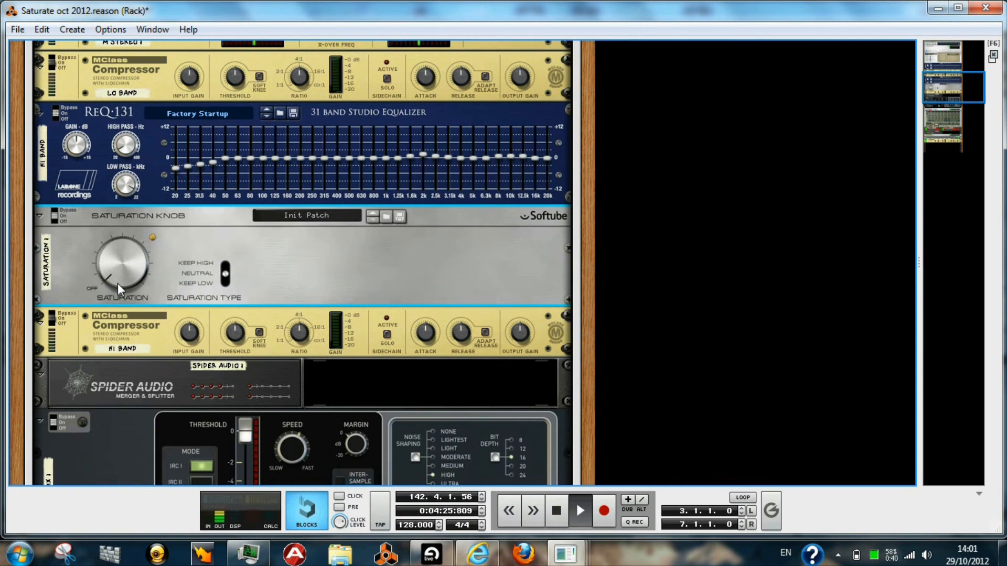
# Raise the Saturation Knob slightly from OFF and set its saturation type to Keep High.
pyautogui.moveTo(117, 284)
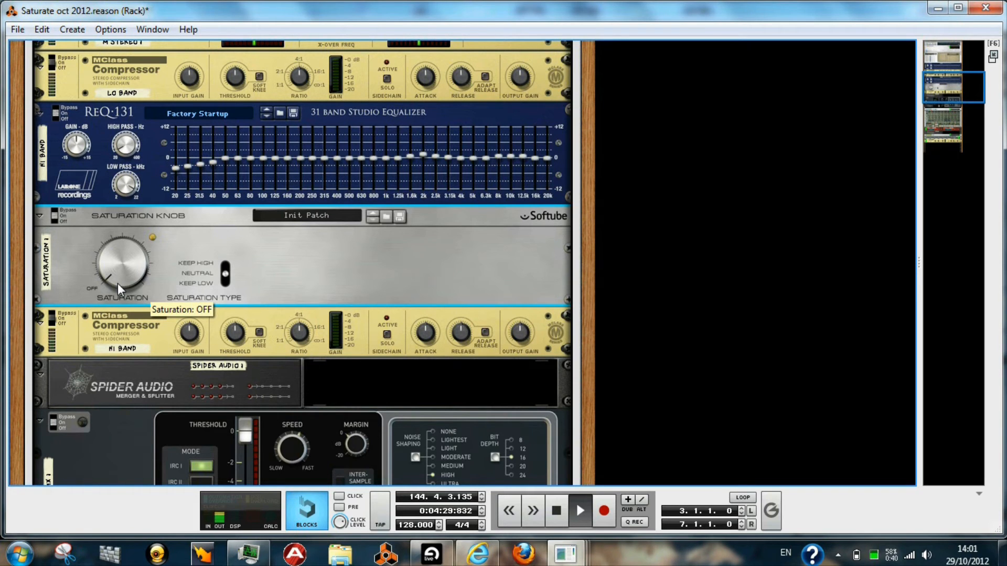
pyautogui.moveTo(117, 282); pyautogui.dragTo(115, 278)
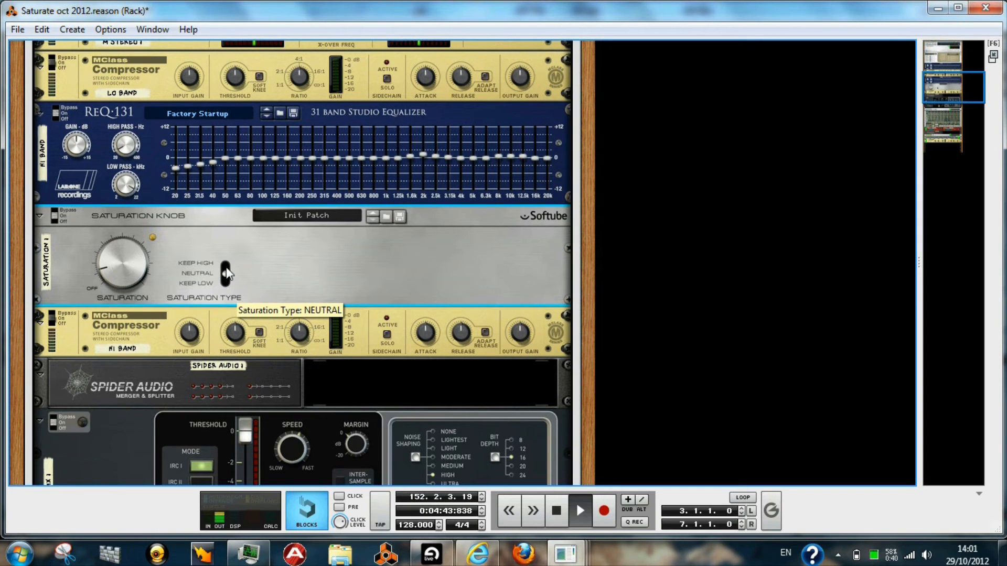
pyautogui.moveTo(226, 268); pyautogui.dragTo(226, 257)
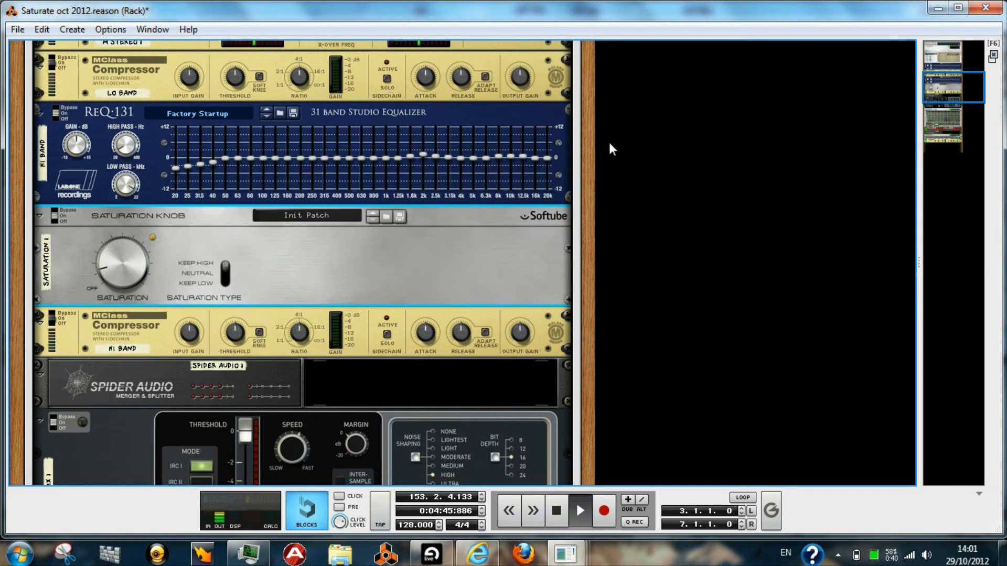
# Turn off the master section's Insert FX bypass and lower the Ozone Maximizer's threshold to -5.0.
pyautogui.moveTo(585, 82); pyautogui.dragTo(610, 438)
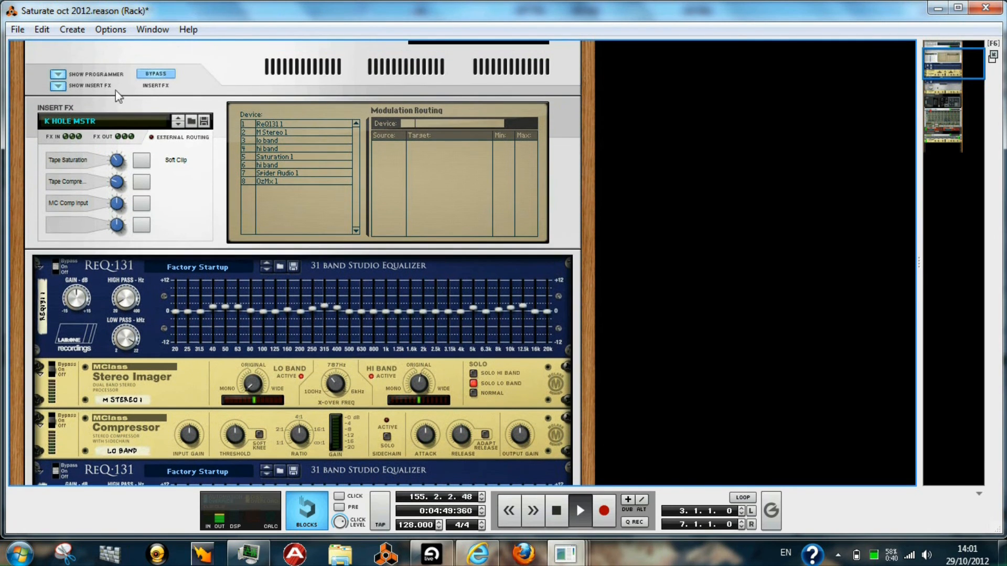
pyautogui.click(156, 75)
pyautogui.moveTo(582, 333); pyautogui.dragTo(581, 326)
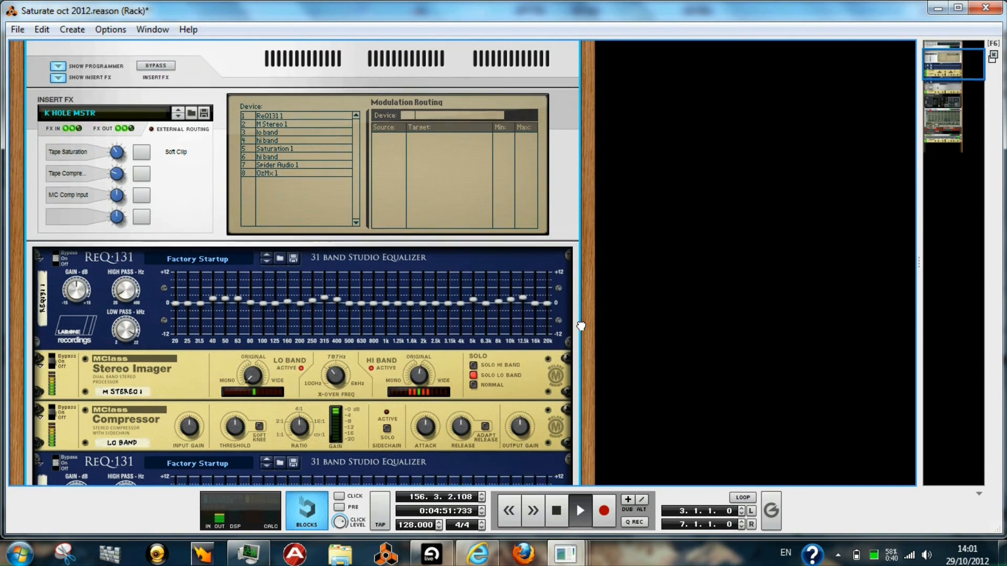
pyautogui.scroll(-10, 581, 325)
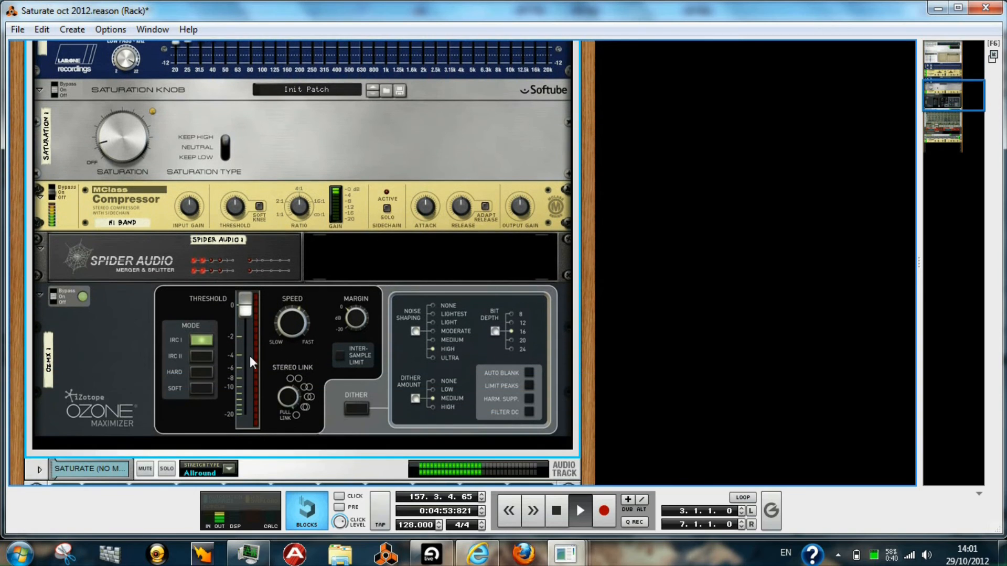
pyautogui.moveTo(250, 309); pyautogui.dragTo(251, 363)
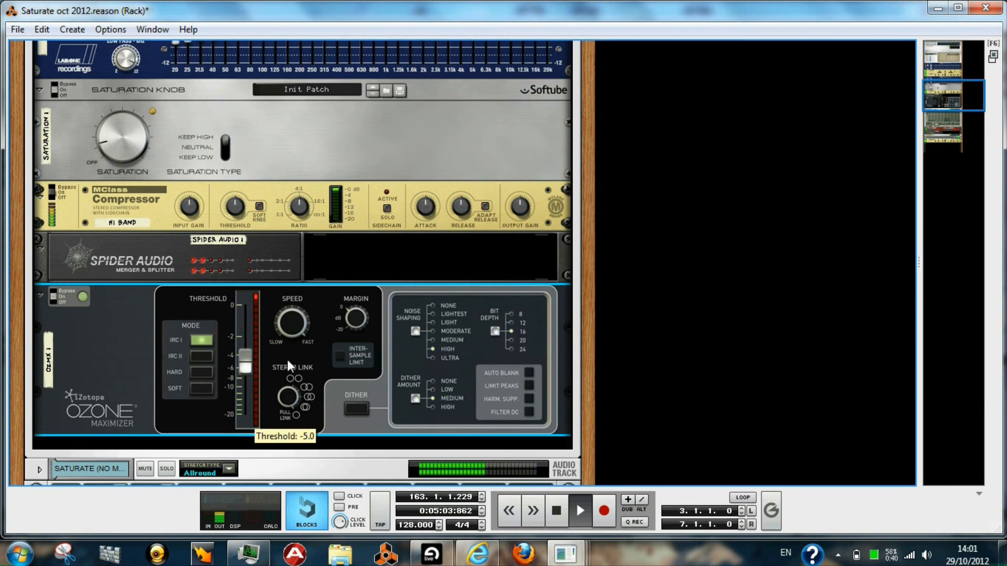
# Raise the amount on the hi band Saturation Knob a little further.
pyautogui.scroll(1, 588, 230)
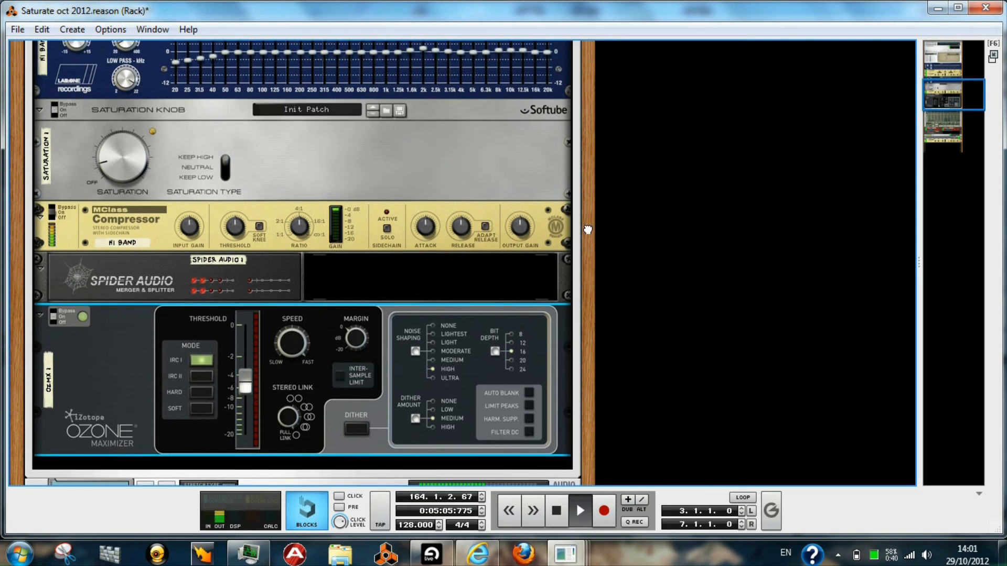
pyautogui.scroll(2, 588, 230)
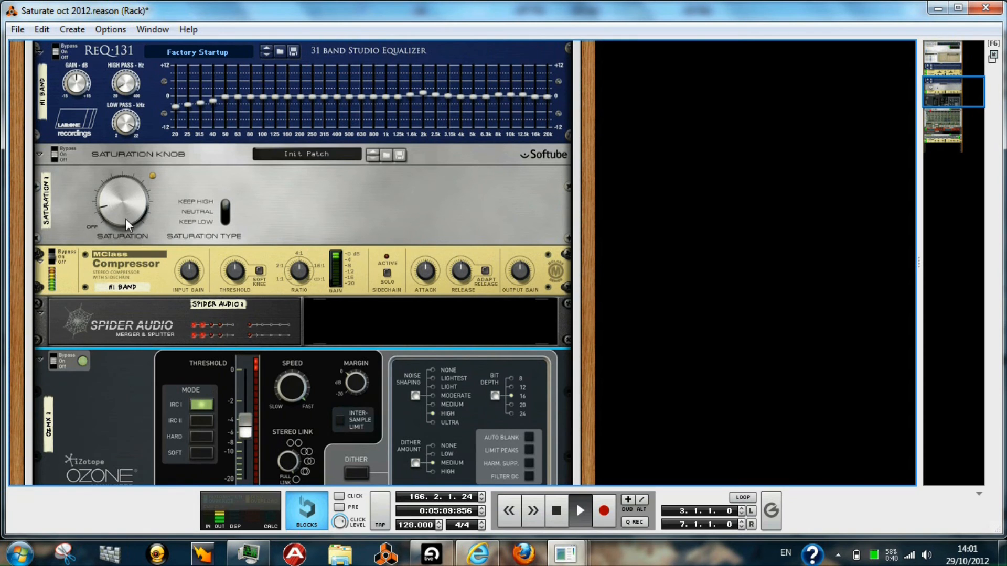
pyautogui.moveTo(126, 219); pyautogui.dragTo(126, 215)
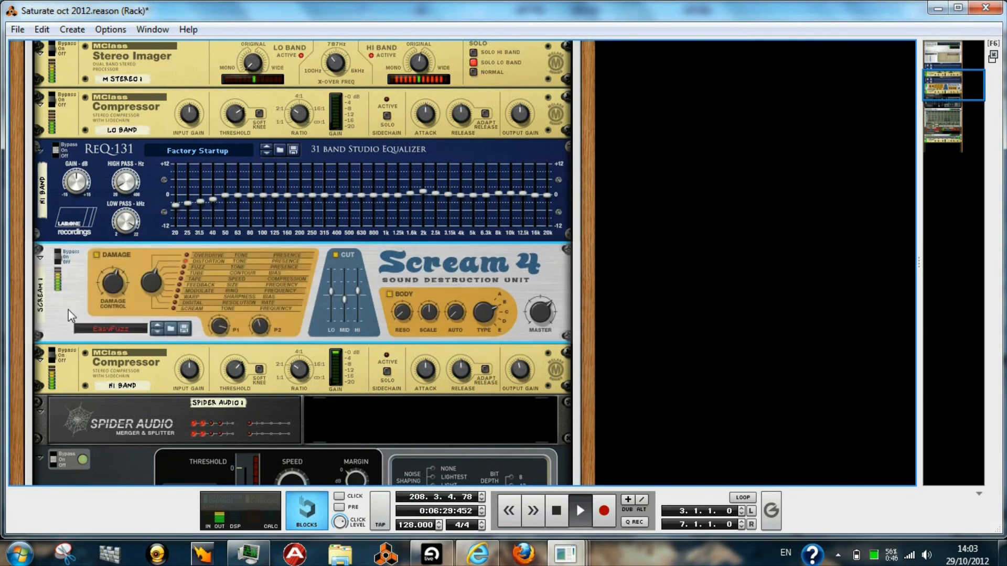
# Reset the Scream 4 between the hi band equalizer and hi band compressor to its initial patch.
pyautogui.rightClick(67, 313)
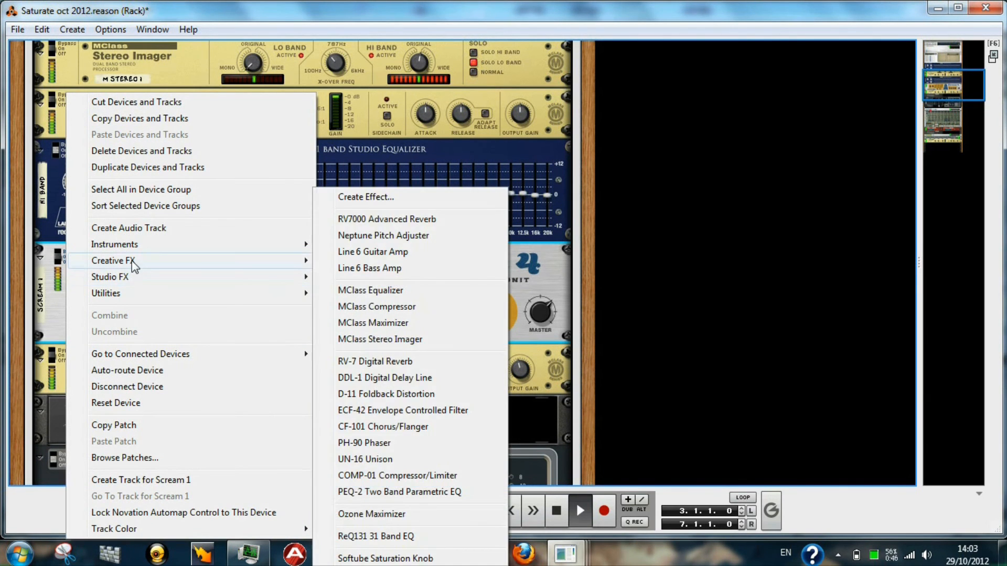
pyautogui.moveTo(131, 262)
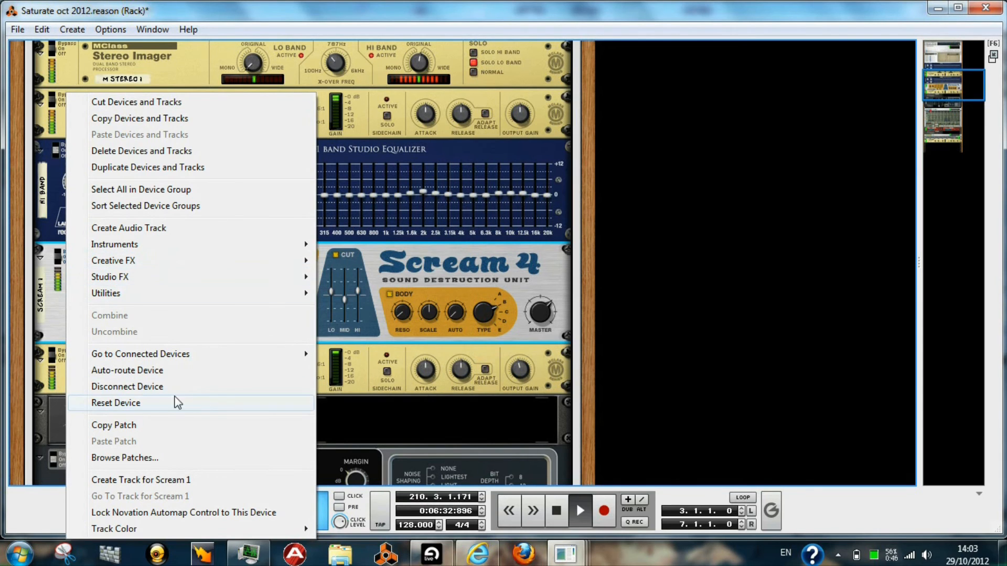
pyautogui.click(159, 403)
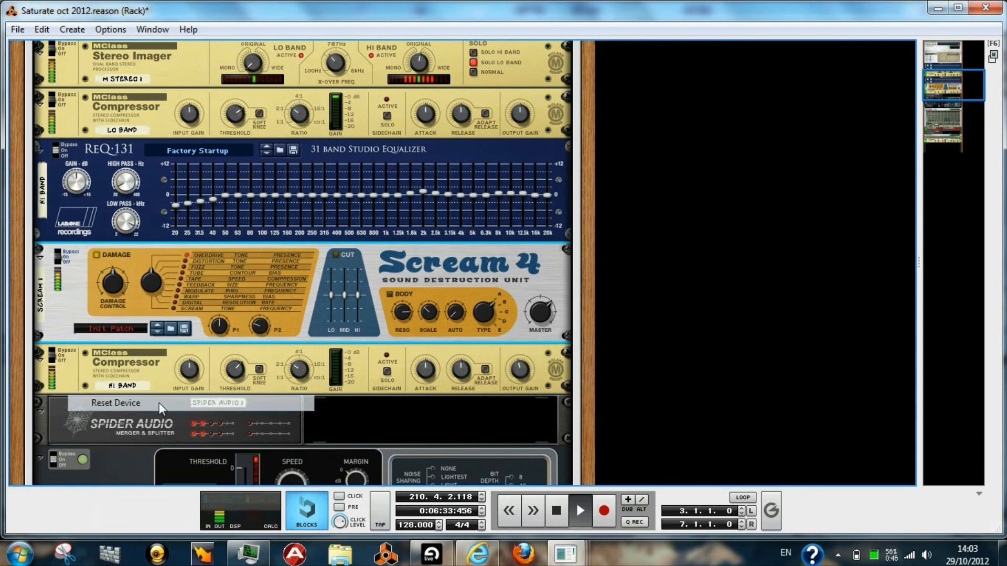
# Set the Scream 4's damage type to Tape, lower its damage control, raise P1, and set the master level to 103.
pyautogui.click(181, 279)
pyautogui.moveTo(115, 271); pyautogui.dragTo(118, 294)
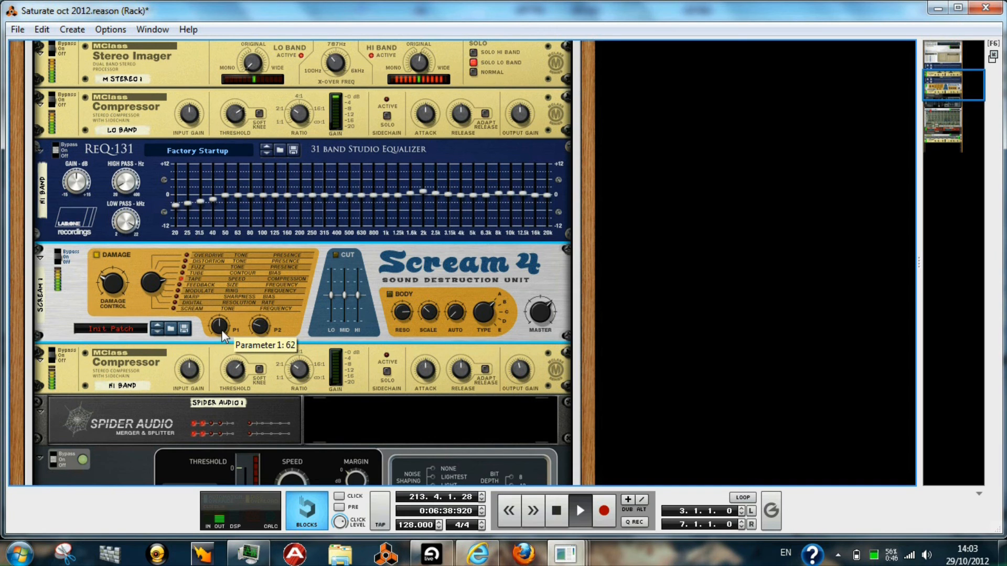
pyautogui.moveTo(222, 329)
pyautogui.mouseDown()
pyautogui.moveTo(222, 307)
pyautogui.moveTo(222, 317)
pyautogui.mouseUp()
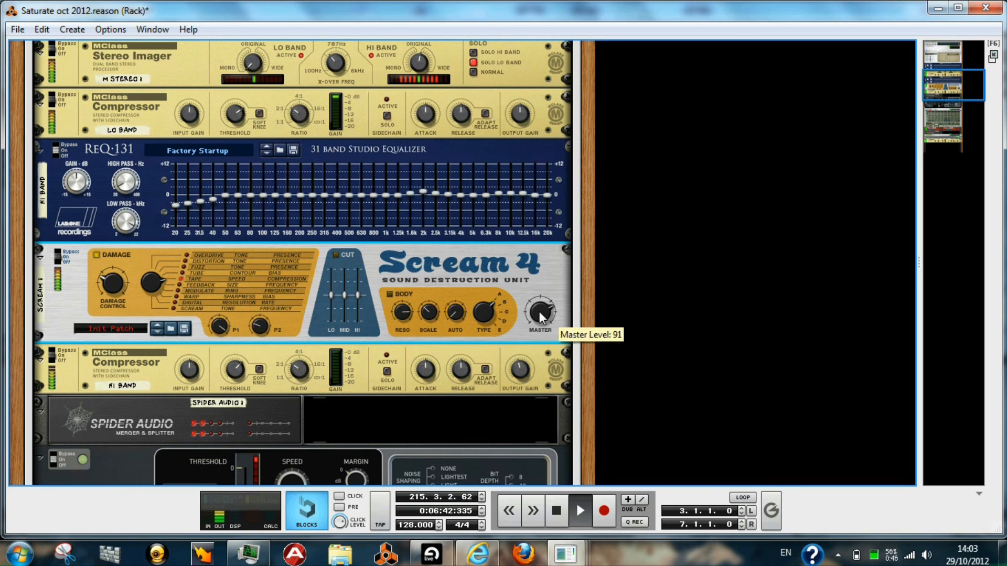
pyautogui.moveTo(539, 311); pyautogui.dragTo(540, 307)
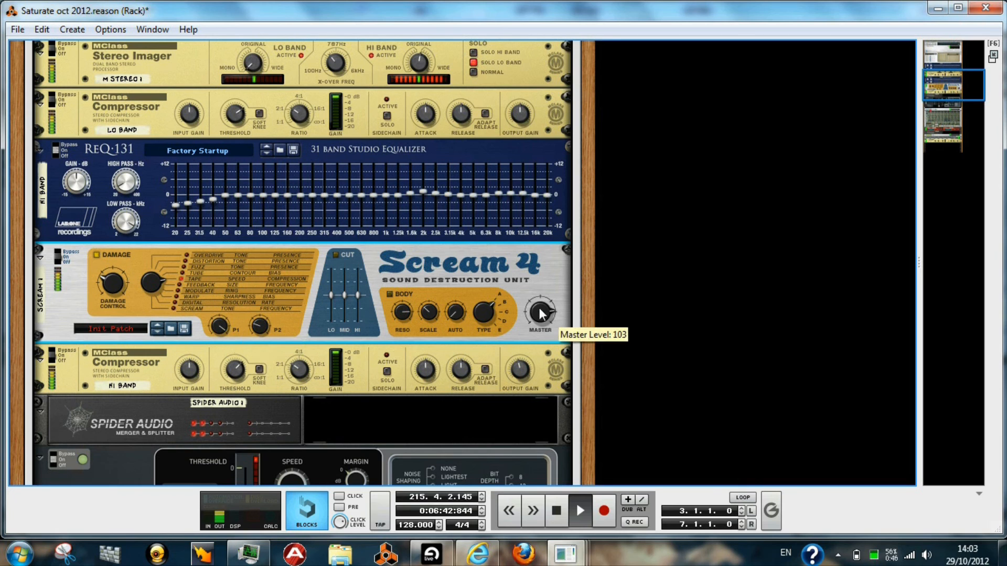
# Bypass the Scream 4 and re-enable it to compare the hi band with and without tape saturation.
pyautogui.click(58, 251)
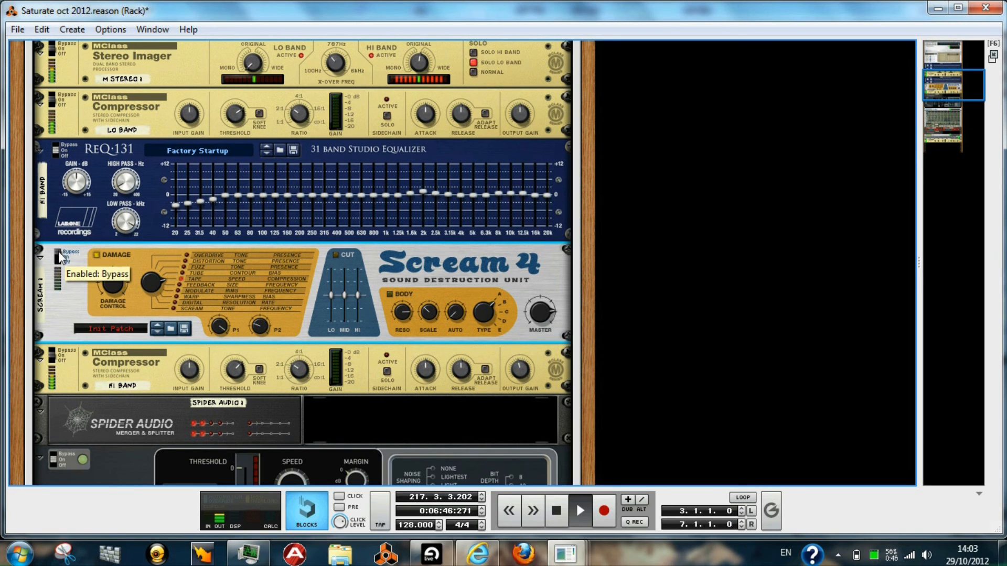
pyautogui.click(59, 255)
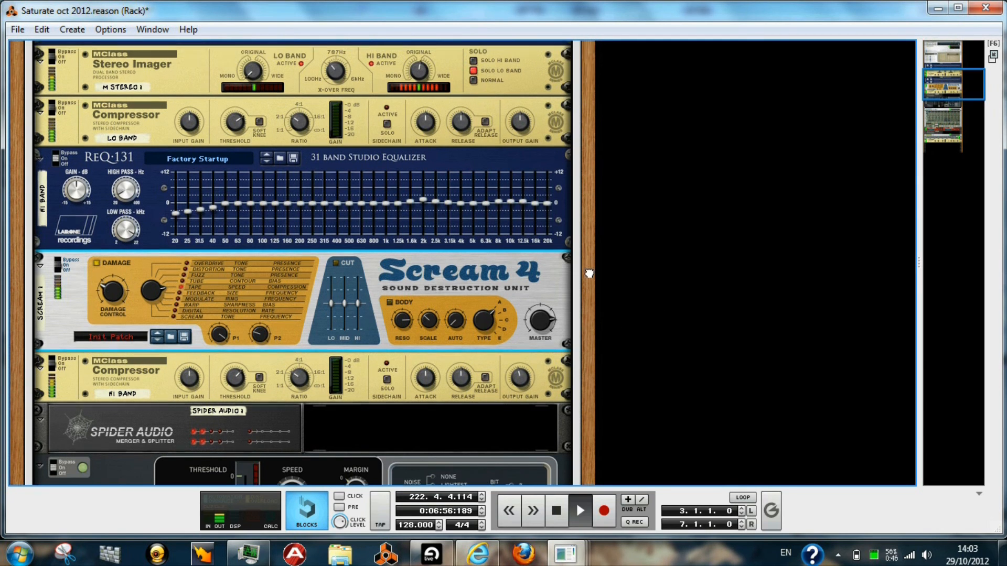
# Bring the master section's Insert FX controls at the start of the rack into view.
pyautogui.scroll(2, 598, 305)
pyautogui.scroll(1, 605, 349)
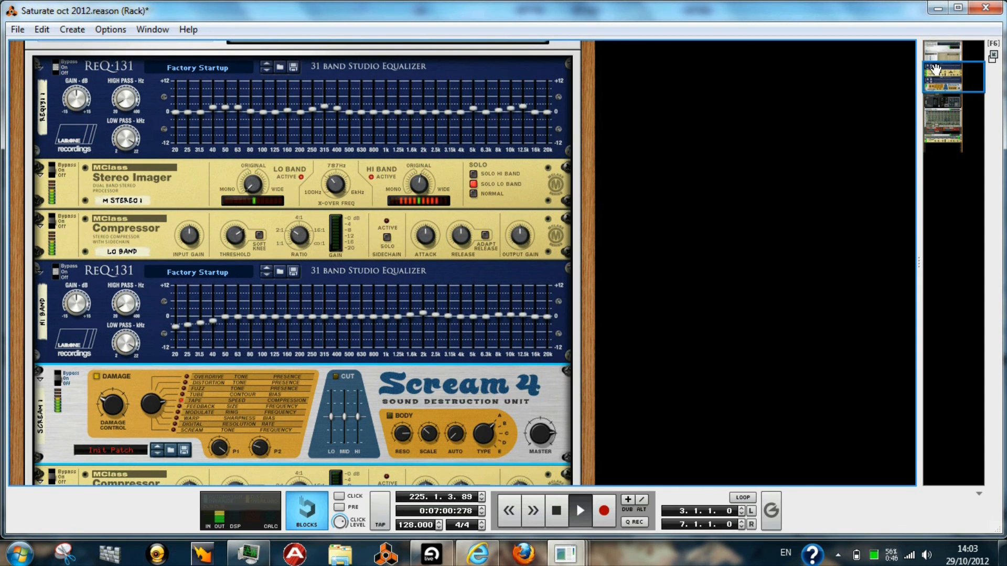
pyautogui.moveTo(936, 70); pyautogui.dragTo(926, 48)
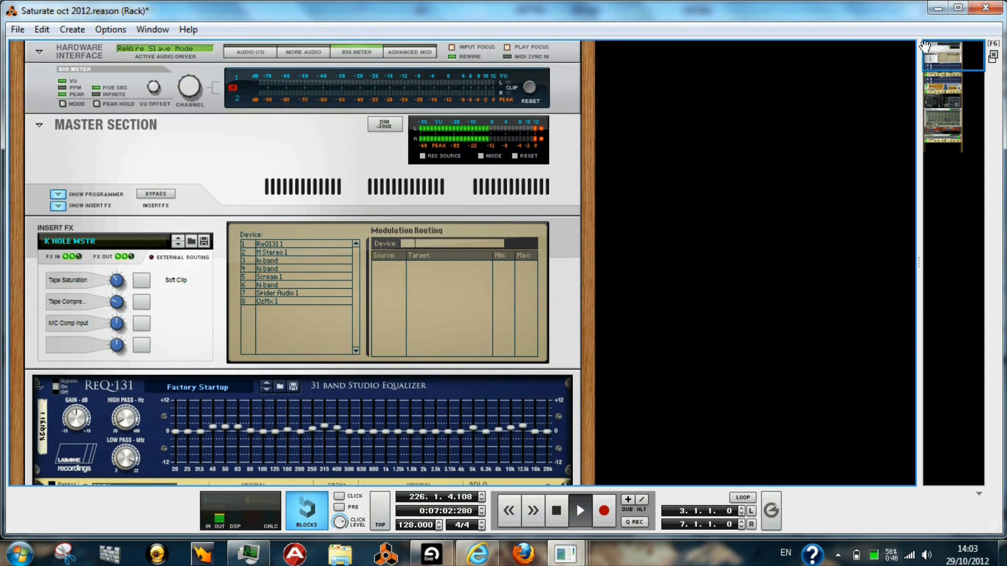